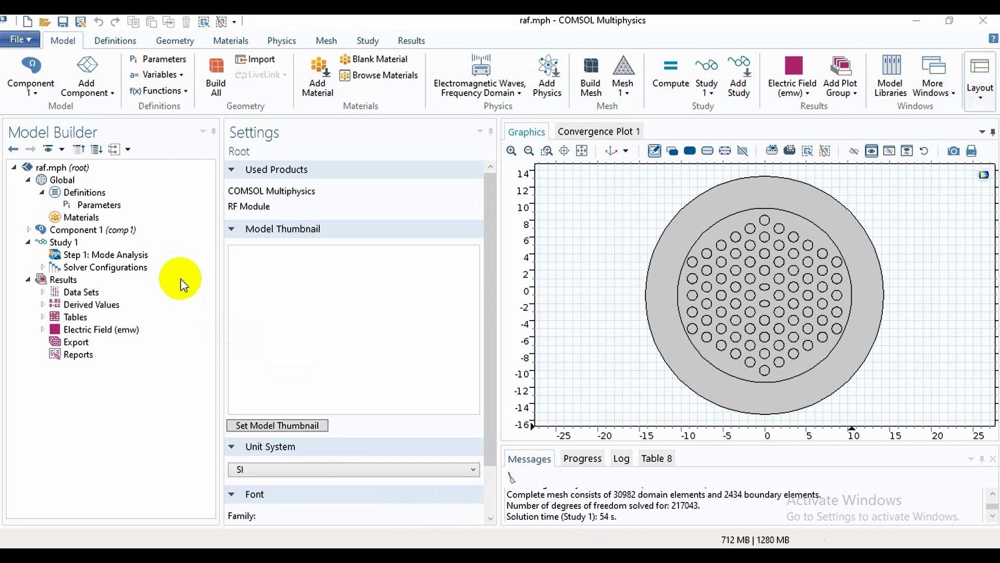
- Review the full list of global parameters and expand Component 1 to show the Geometry 1 sequence
{"action": "left_click", "coordinate": [103, 206]}
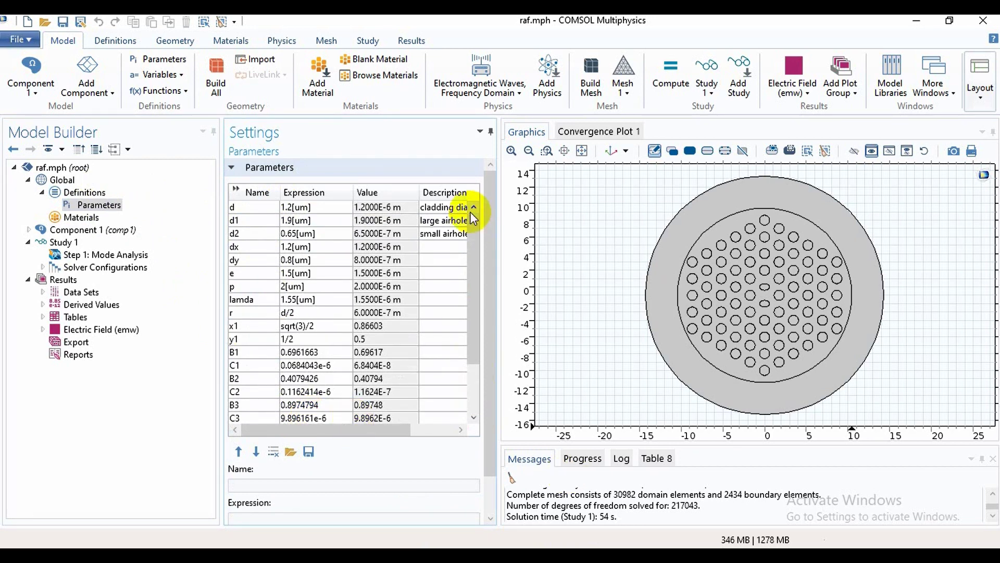
{"action": "left_click", "coordinate": [475, 416]}
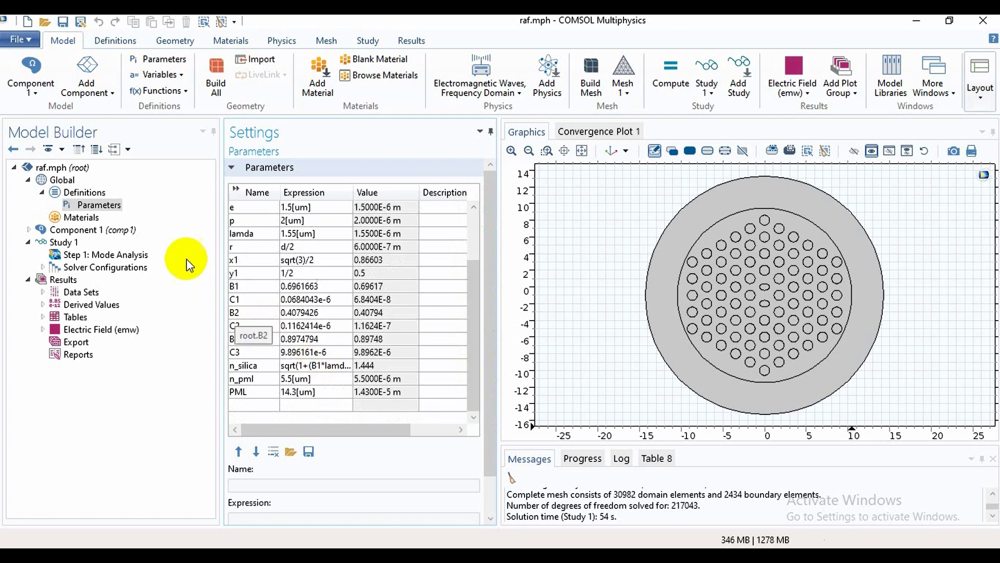
{"action": "left_click", "coordinate": [105, 234]}
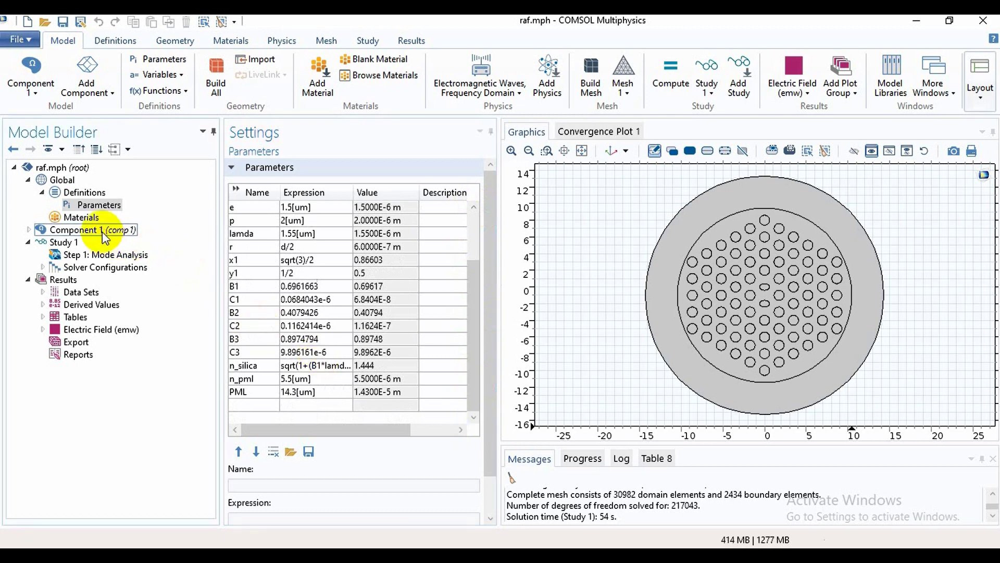
{"action": "left_click", "coordinate": [102, 232]}
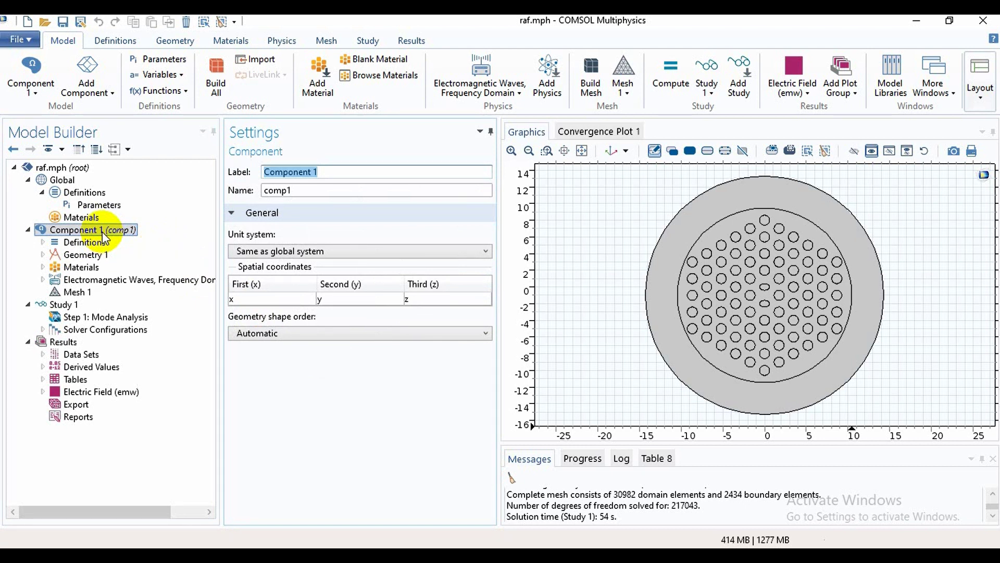
{"action": "double_click", "coordinate": [106, 257]}
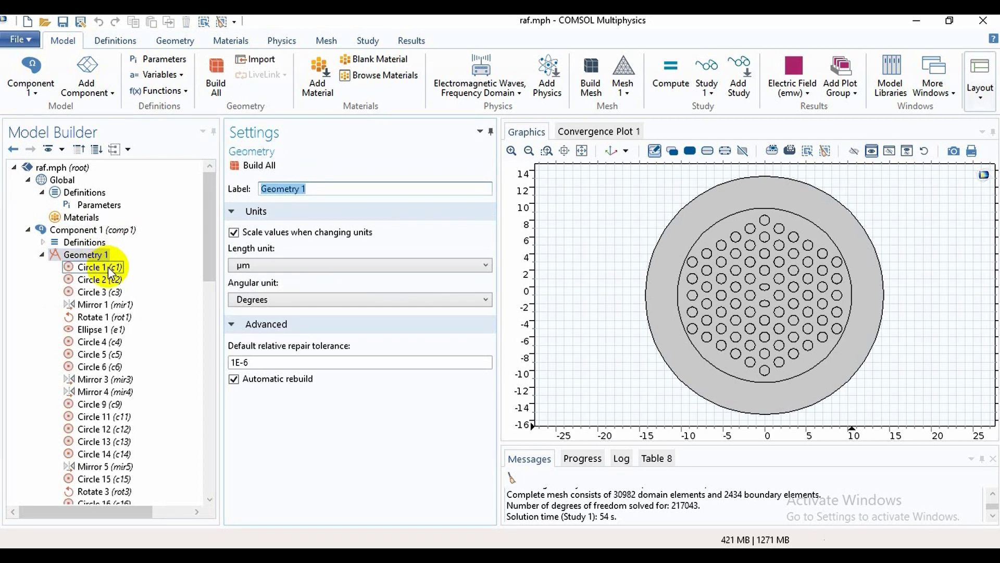
- Build Circle 1, Circle 2 and Circle 3 of Geometry 1 one after another
{"action": "left_click", "coordinate": [110, 268]}
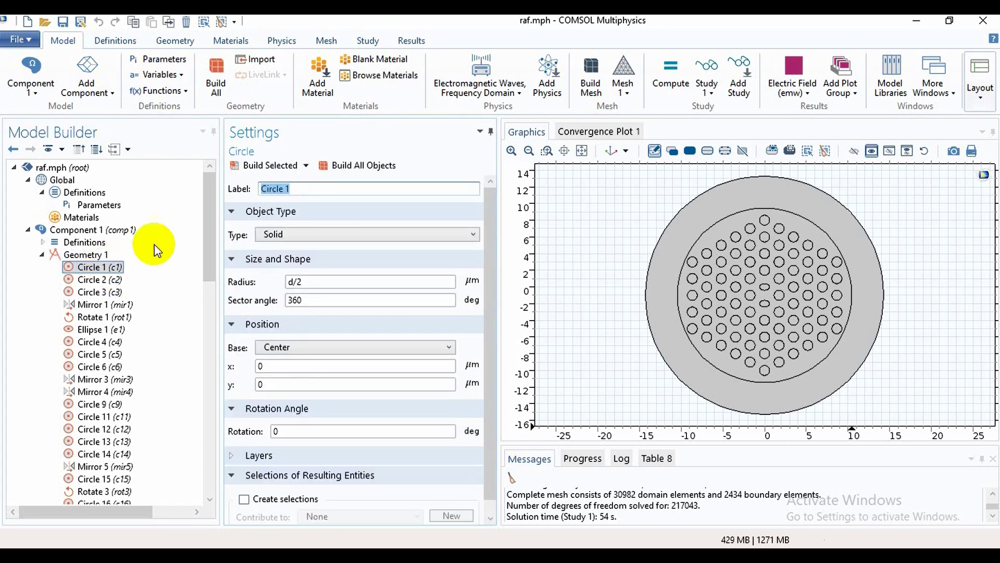
{"action": "left_click", "coordinate": [273, 165]}
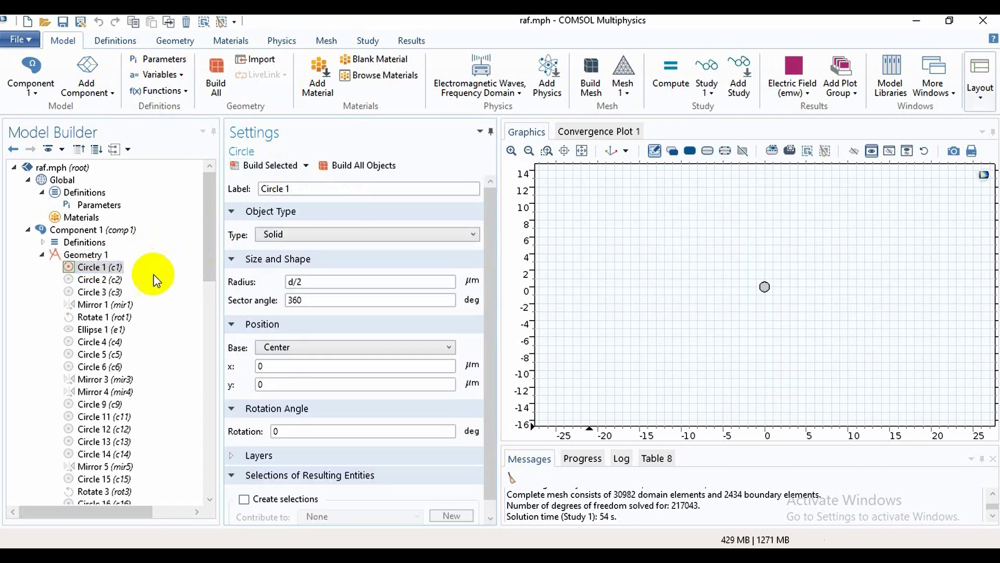
{"action": "left_click", "coordinate": [120, 281]}
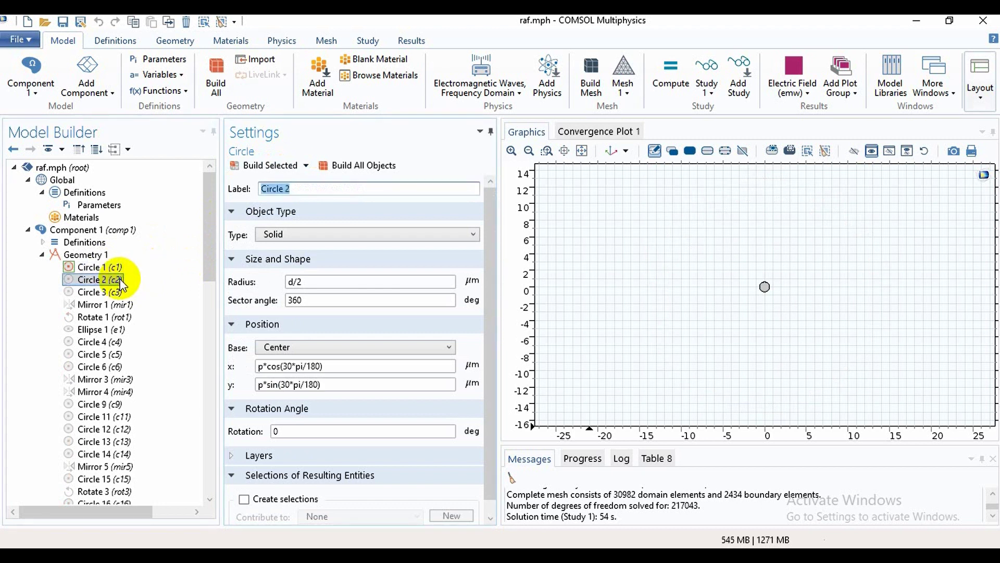
{"action": "left_click", "coordinate": [261, 164]}
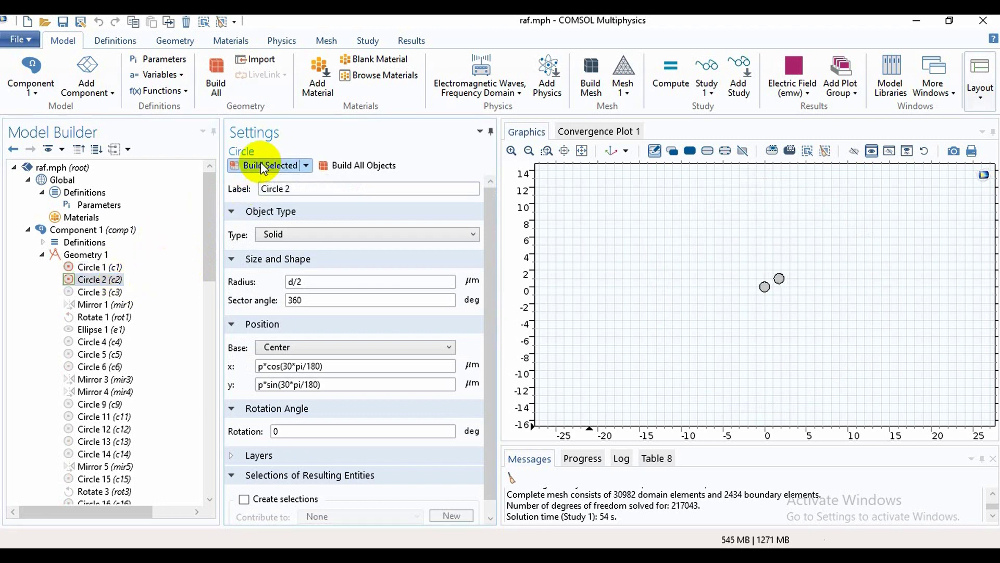
{"action": "left_click", "coordinate": [115, 294]}
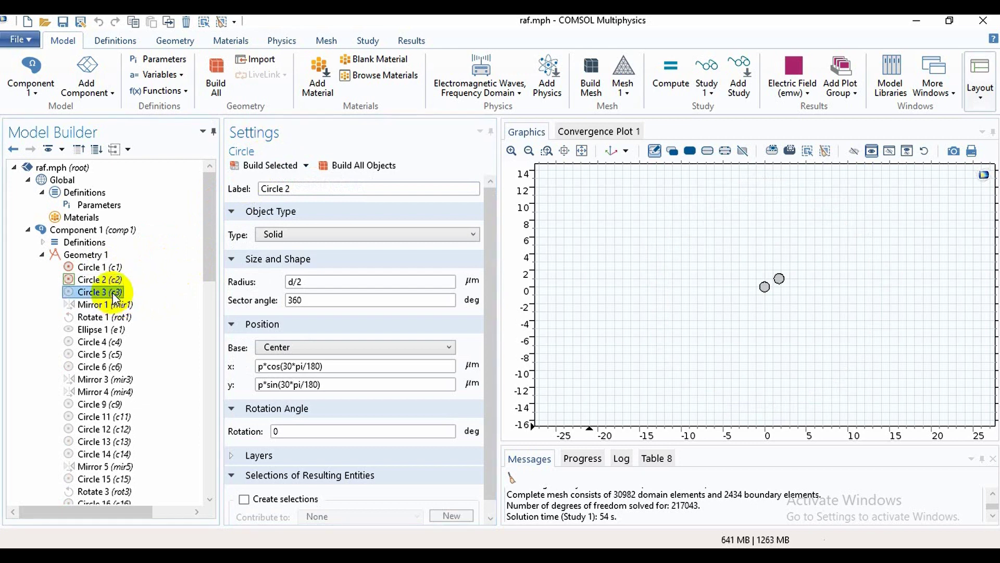
{"action": "left_click", "coordinate": [260, 166]}
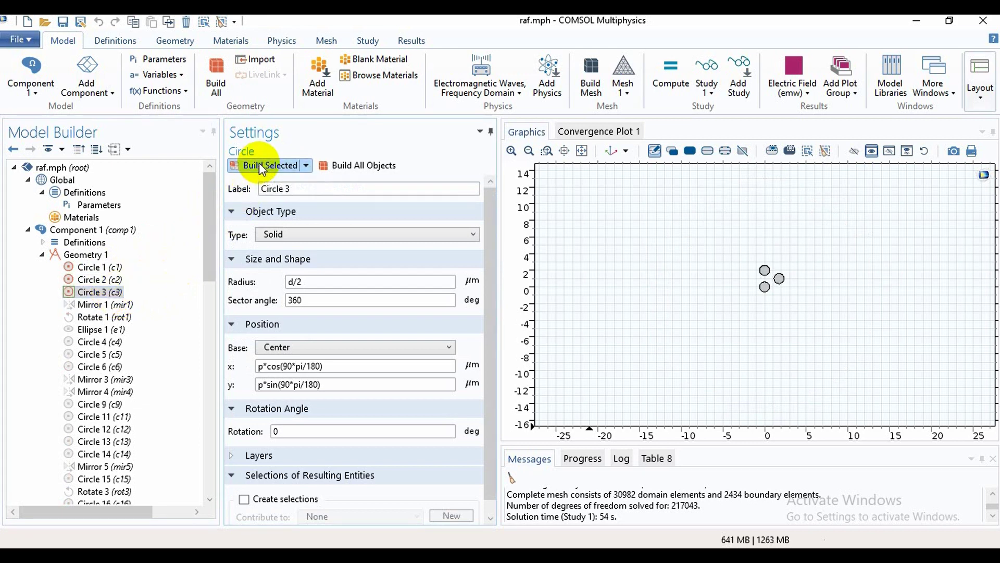
- Build the Mirror 1 and Rotate 1 operations that copy Circle 2 around the central hole
{"action": "left_click", "coordinate": [118, 306]}
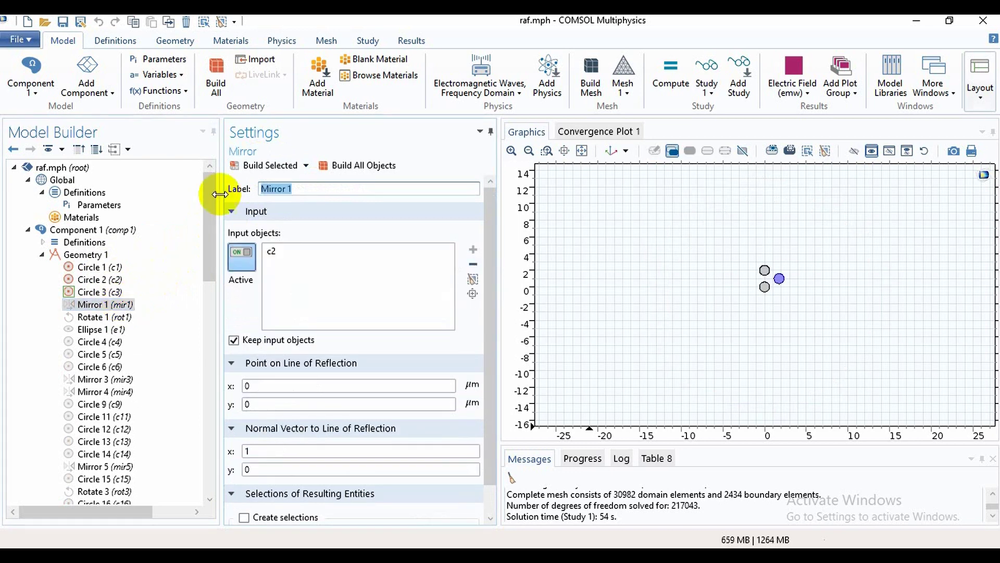
{"action": "left_click", "coordinate": [255, 165]}
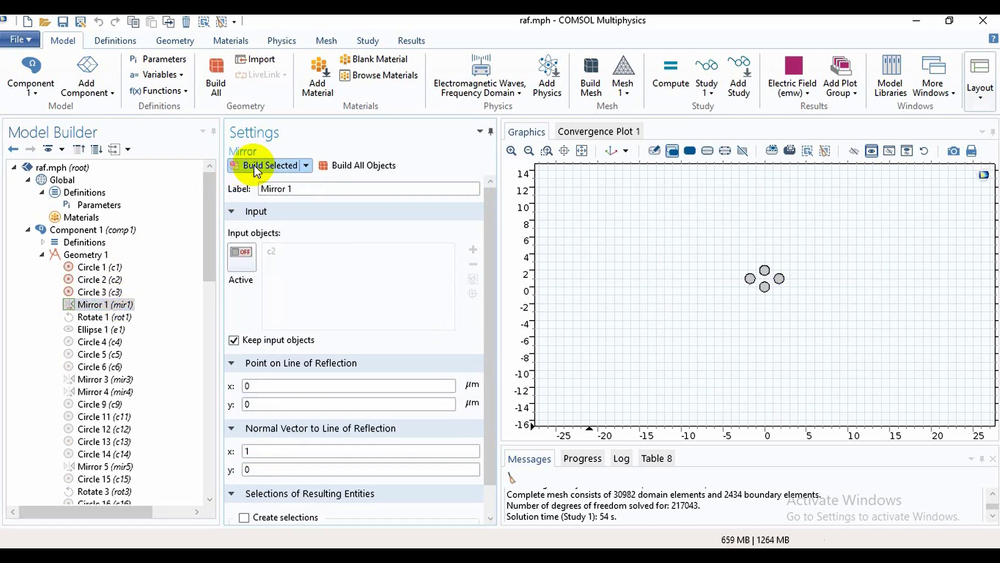
{"action": "left_click", "coordinate": [128, 317]}
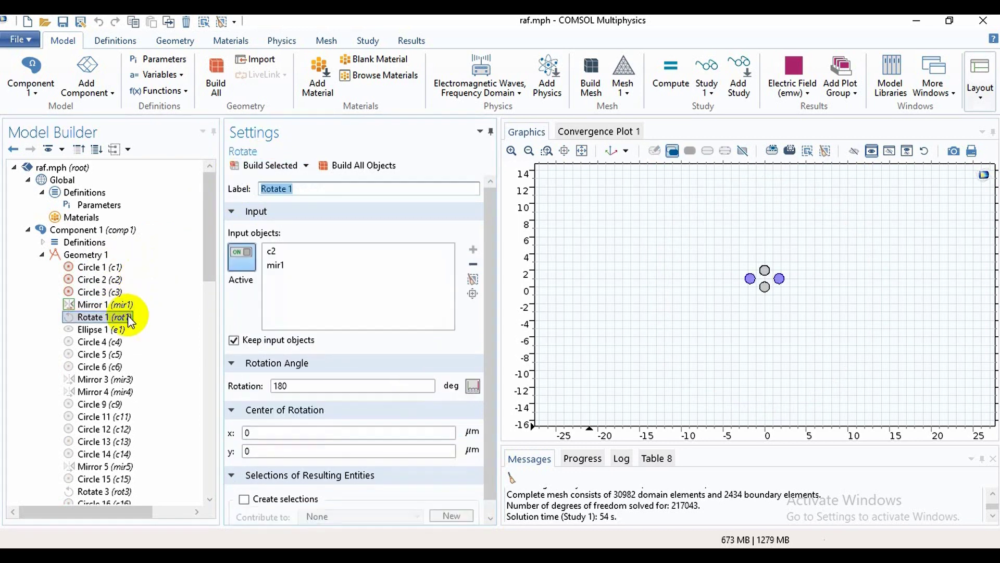
{"action": "left_click", "coordinate": [262, 166]}
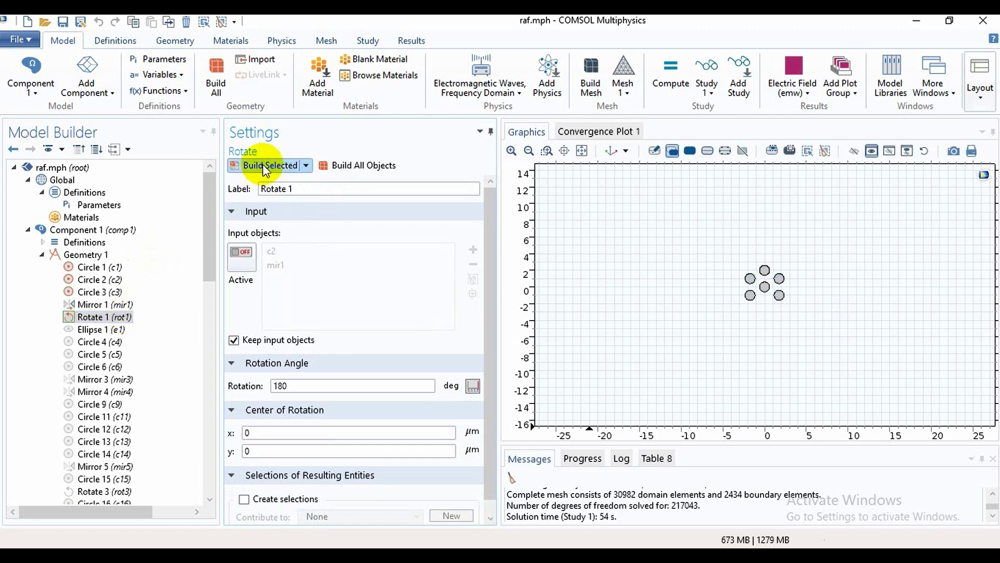
- Build Ellipse 1 and check the dx and dy values behind its semiaxes in the global parameters
{"action": "left_click", "coordinate": [118, 330]}
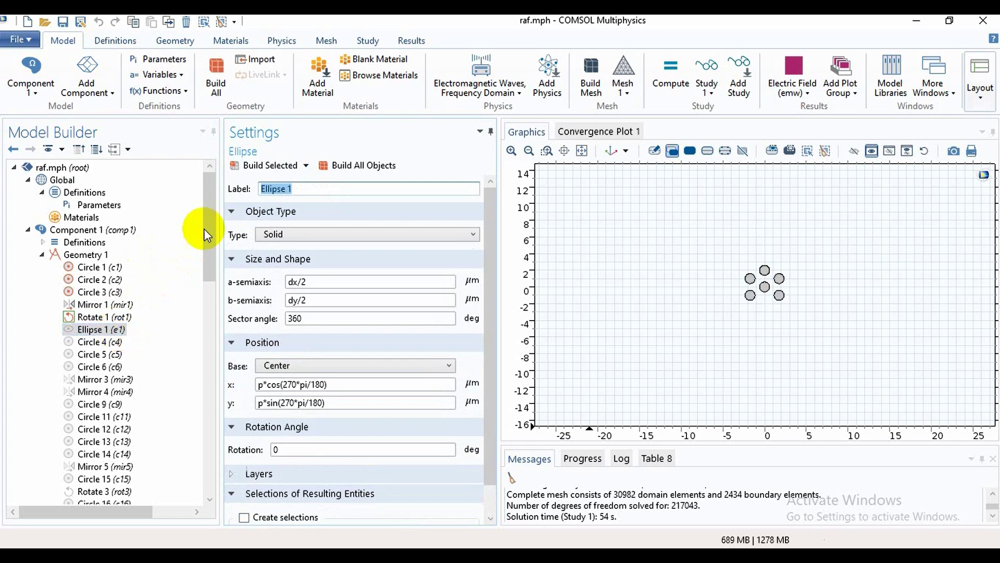
{"action": "left_click", "coordinate": [265, 167]}
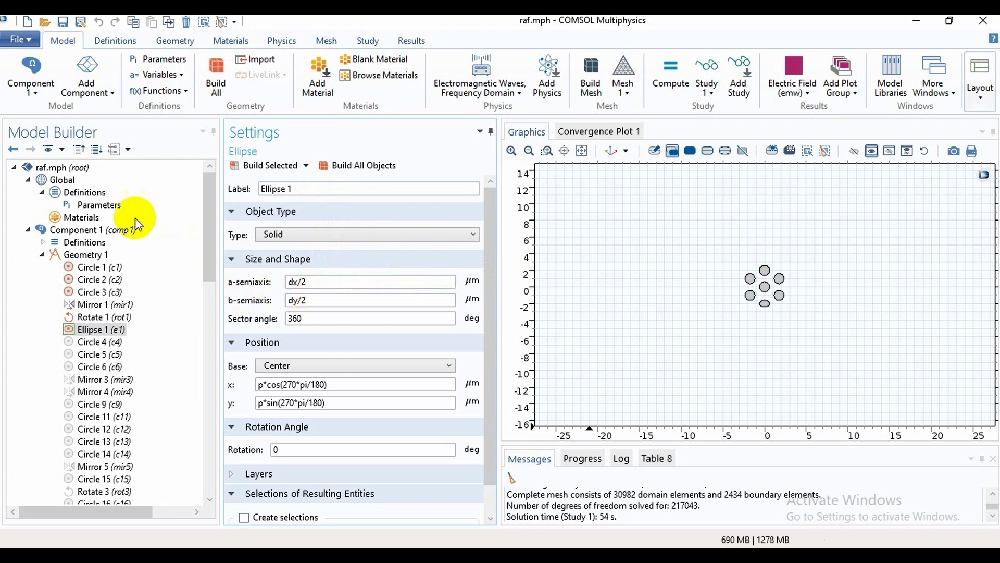
{"action": "left_click", "coordinate": [116, 208]}
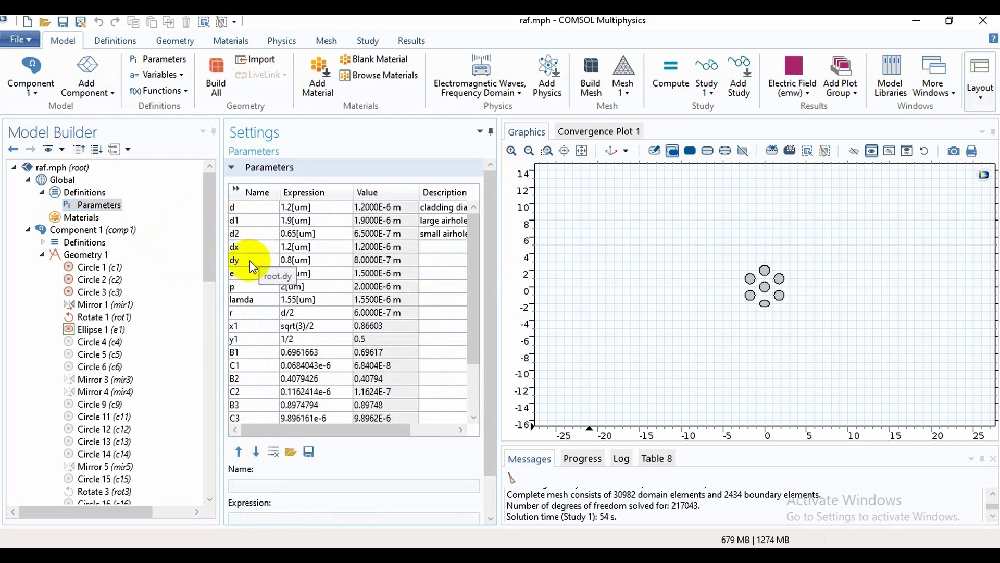
{"action": "left_click", "coordinate": [114, 330]}
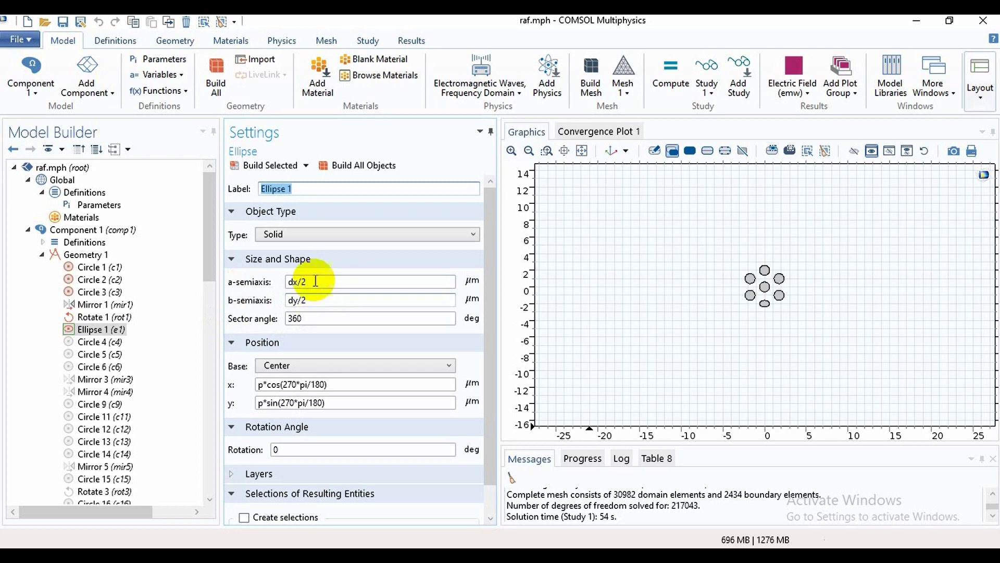
{"action": "left_click", "coordinate": [267, 166]}
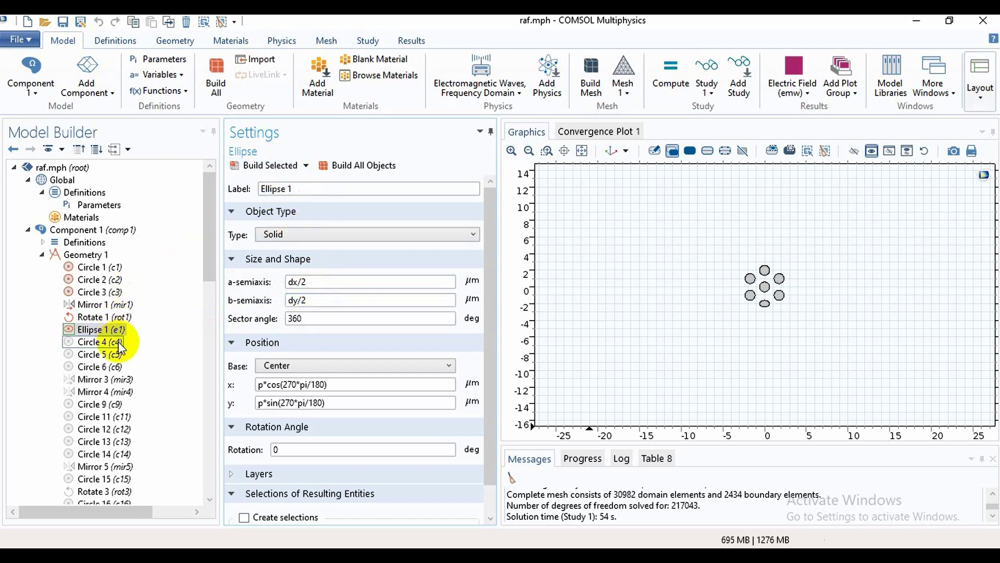
- Build the second-ring holes Circle 4, Circle 5 and Circle 6 one after another
{"action": "left_click", "coordinate": [119, 343]}
{"action": "left_click", "coordinate": [260, 166]}
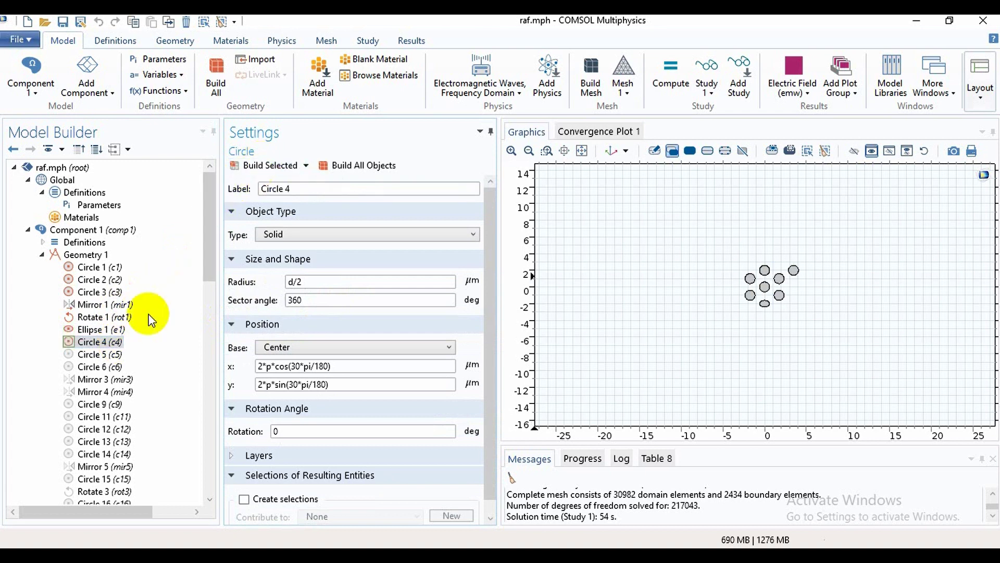
{"action": "left_click", "coordinate": [107, 354]}
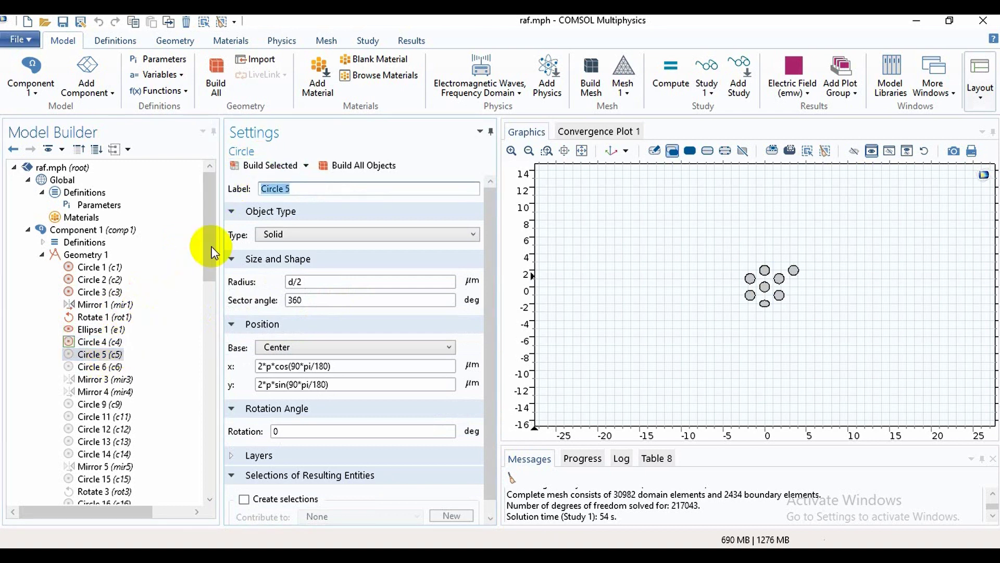
{"action": "left_click", "coordinate": [258, 166]}
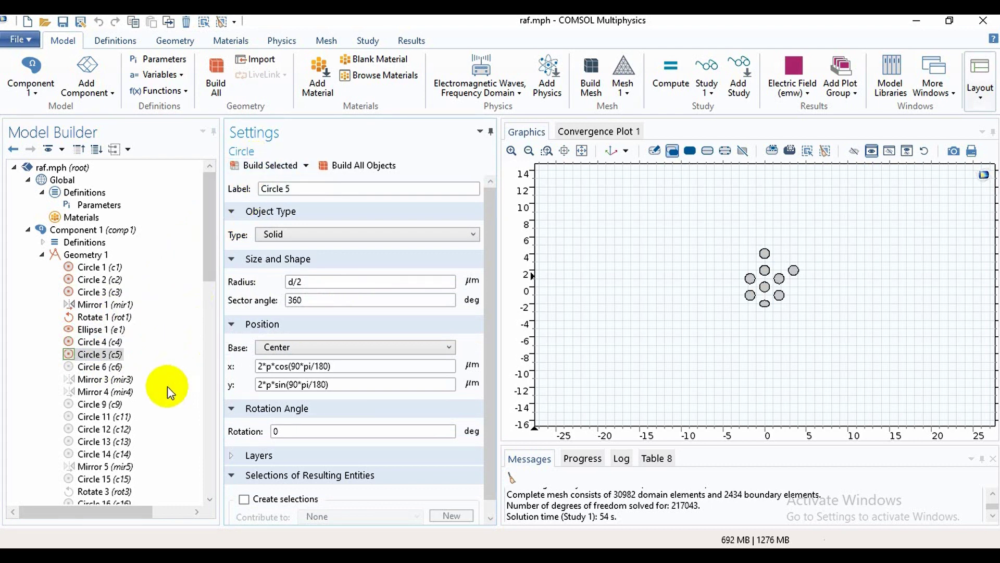
{"action": "scroll", "coordinate": [167, 386], "scroll_direction": "down", "scroll_amount": 5}
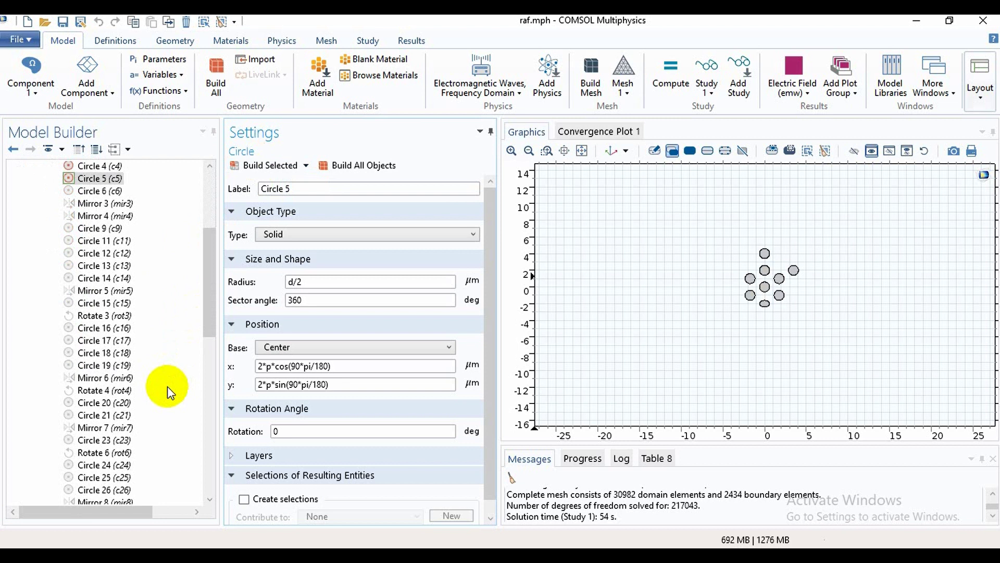
{"action": "left_click", "coordinate": [109, 191]}
{"action": "left_click", "coordinate": [258, 166]}
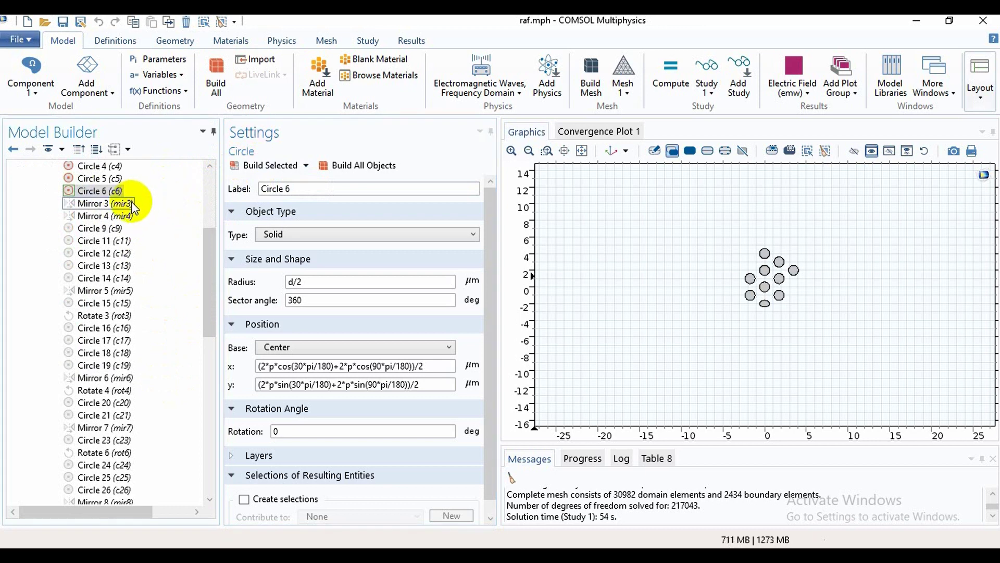
- Build Mirror 3 for Circles 4 and 6, and Mirror 4 for Circle 5
{"action": "left_click", "coordinate": [131, 202]}
{"action": "left_click", "coordinate": [258, 169]}
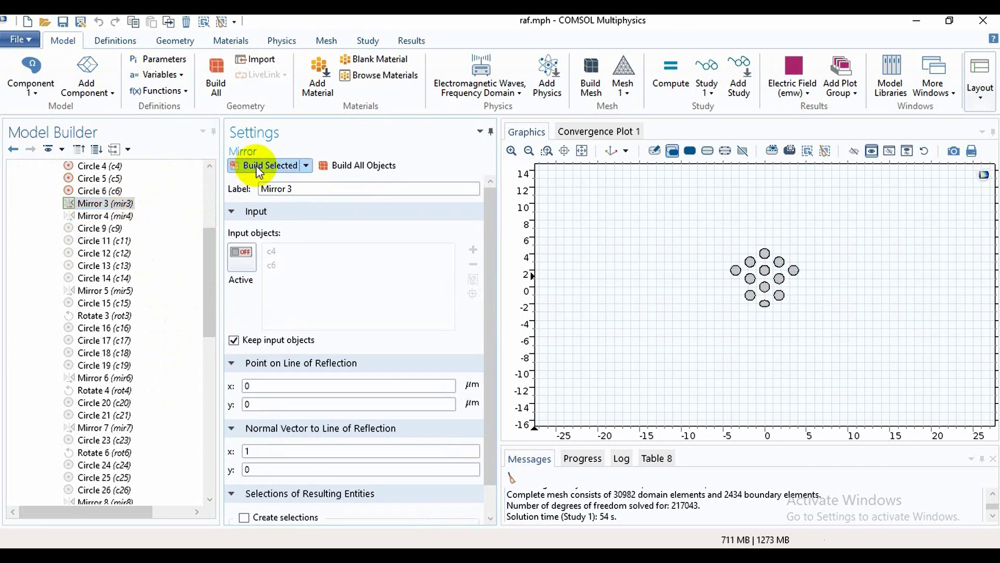
{"action": "left_click", "coordinate": [126, 217]}
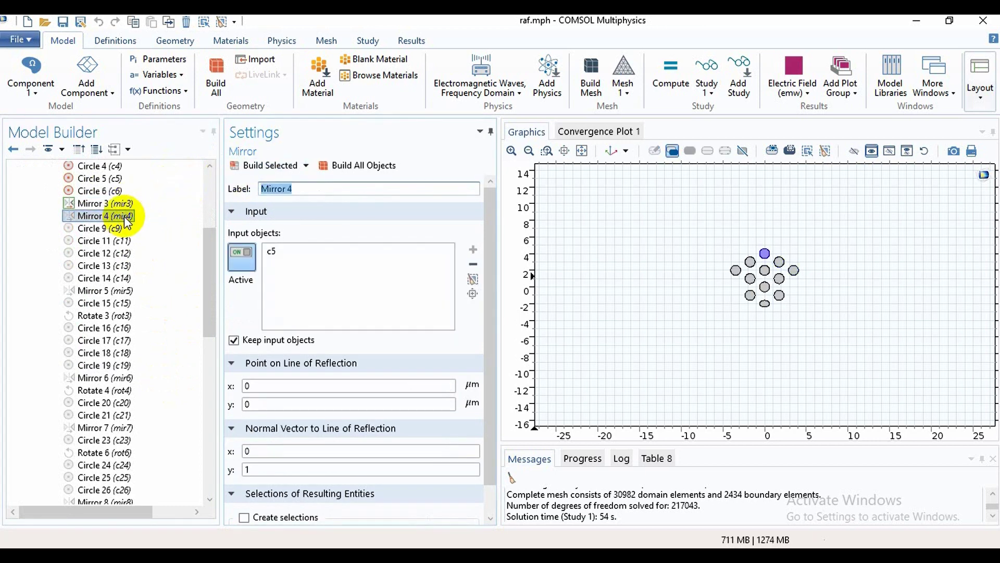
{"action": "left_click", "coordinate": [261, 170]}
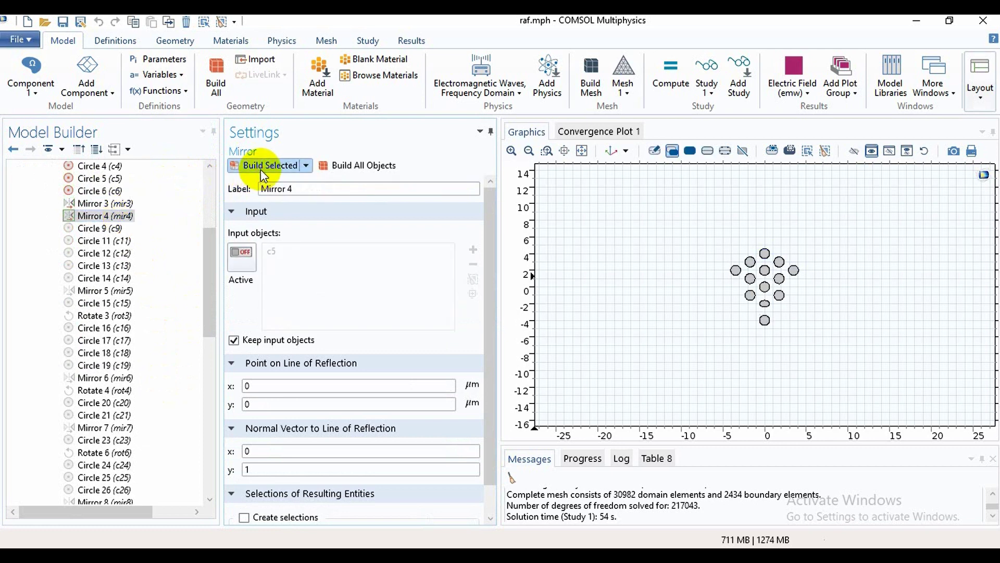
- Build the geometry sequence in stages up to Circle 9, Circle 12, Circle 14 and Circle 16
{"action": "left_click", "coordinate": [113, 230]}
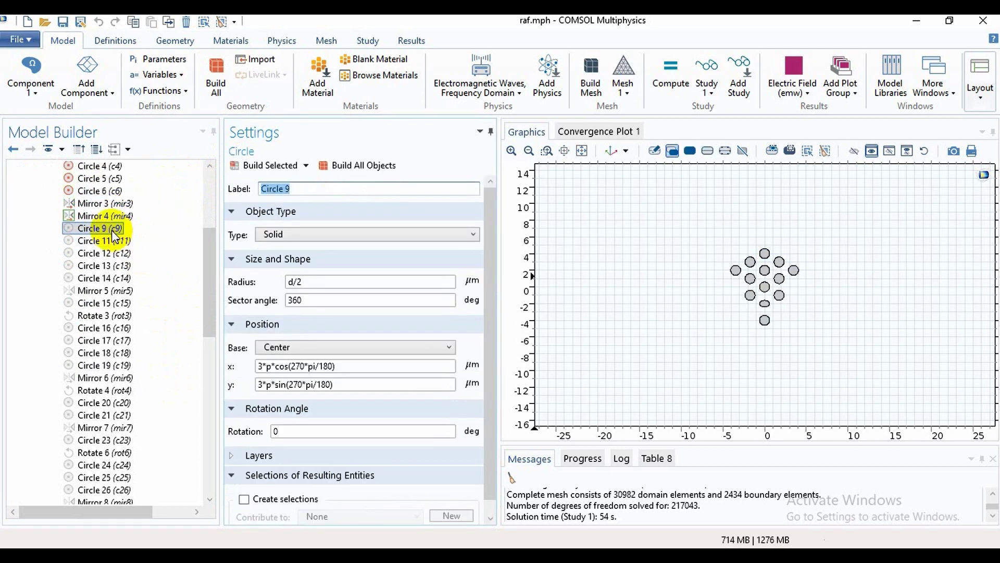
{"action": "left_click", "coordinate": [282, 166]}
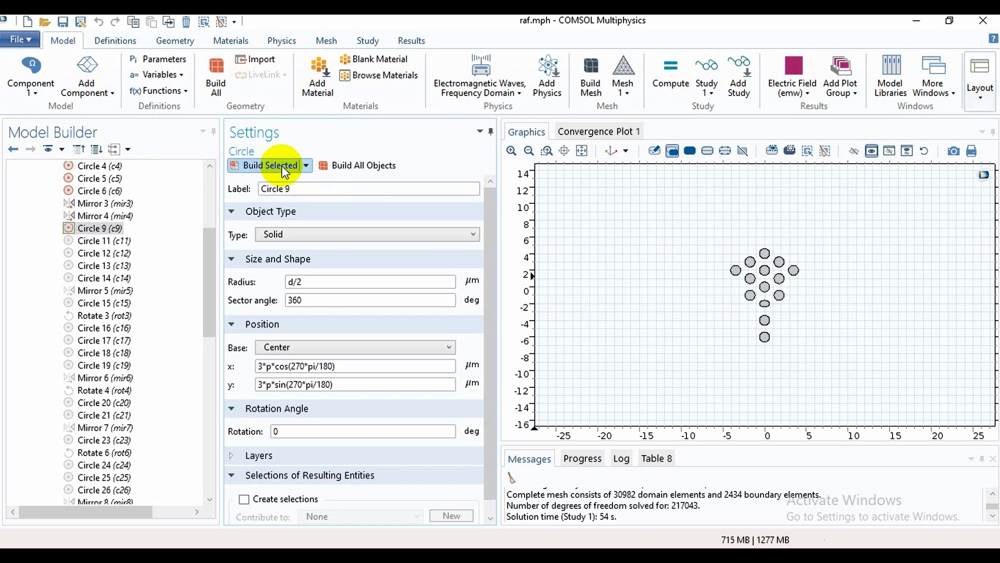
{"action": "left_click", "coordinate": [104, 253]}
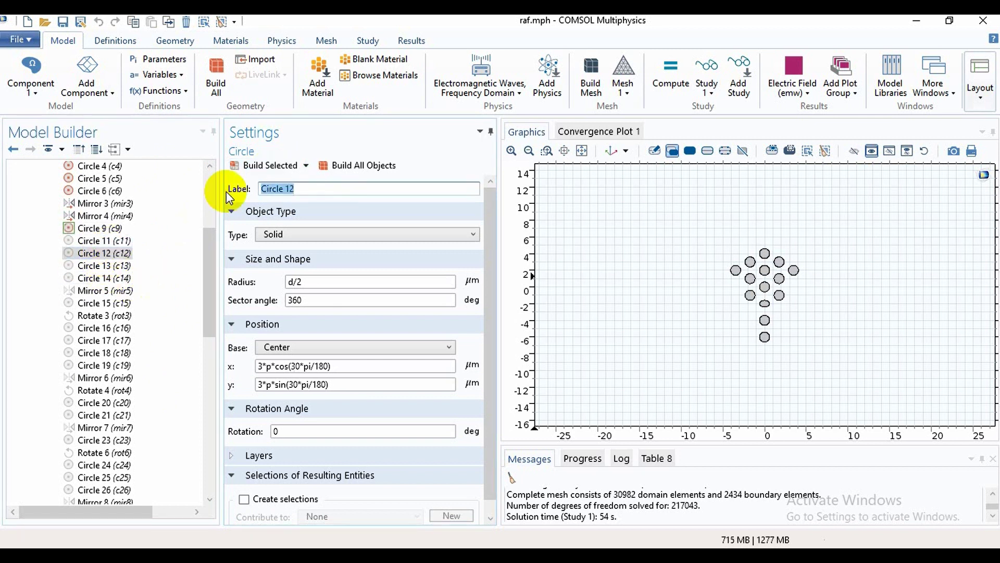
{"action": "left_click", "coordinate": [261, 167]}
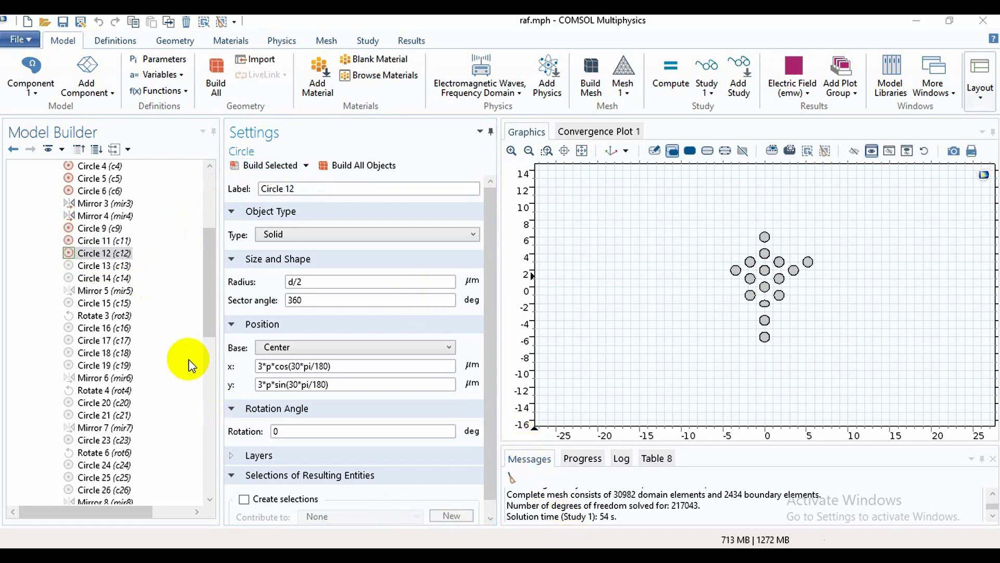
{"action": "left_click", "coordinate": [127, 280]}
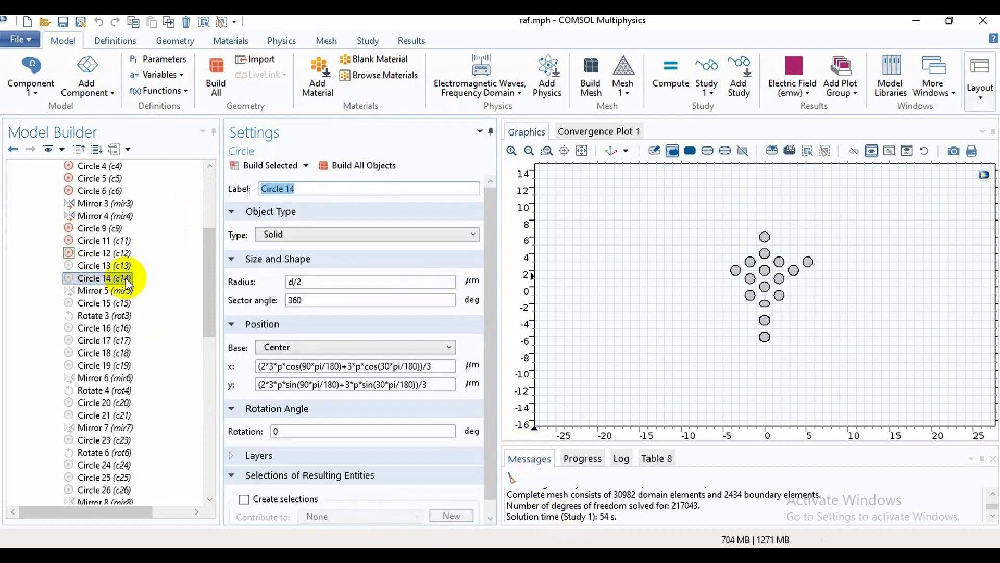
{"action": "left_click", "coordinate": [275, 167]}
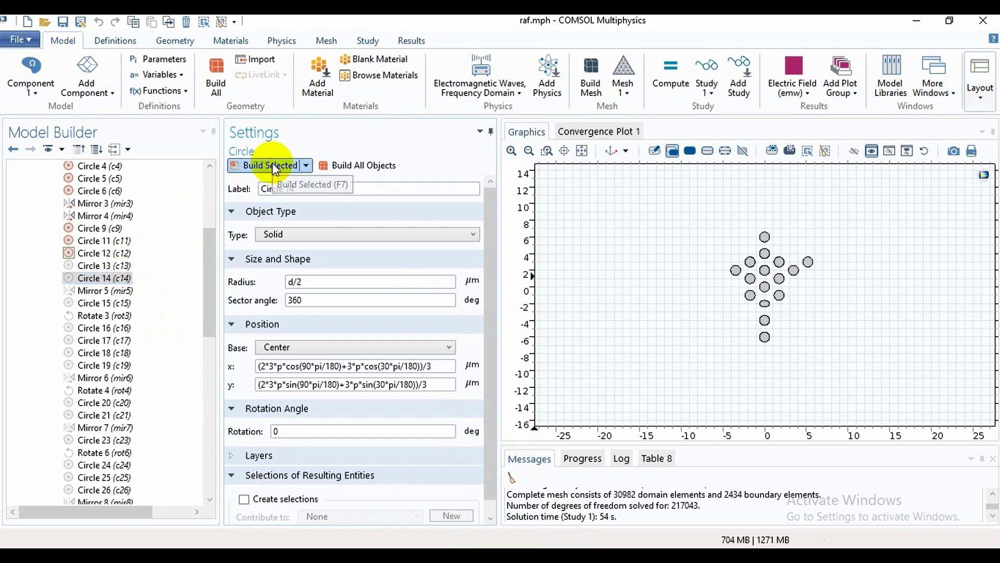
{"action": "left_click", "coordinate": [129, 329]}
{"action": "left_click", "coordinate": [255, 166]}
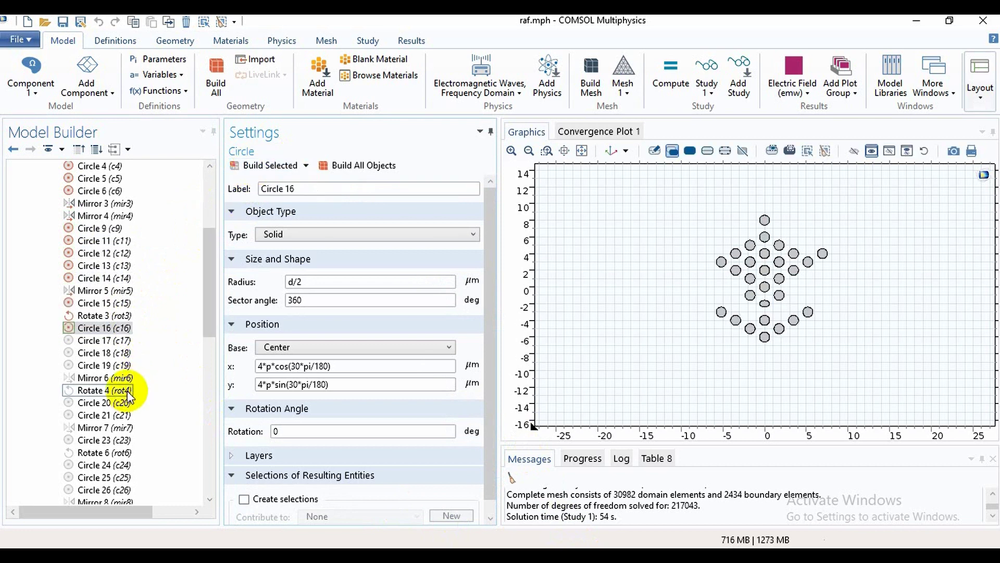
- Build the geometry sequence up to Rotate 4, and continue building up to Circle 23
{"action": "left_click", "coordinate": [127, 391]}
{"action": "left_click", "coordinate": [271, 172]}
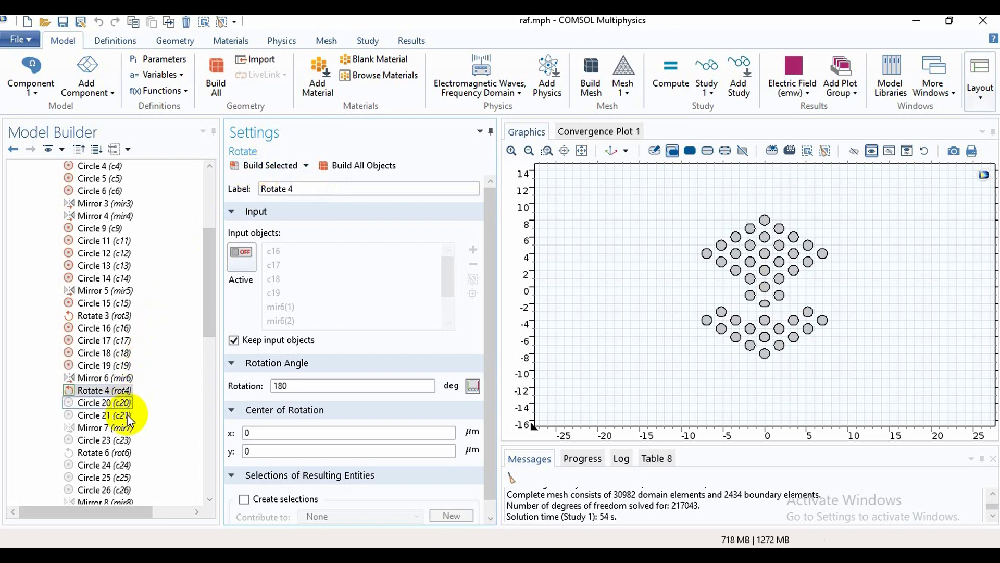
{"action": "left_click", "coordinate": [127, 440]}
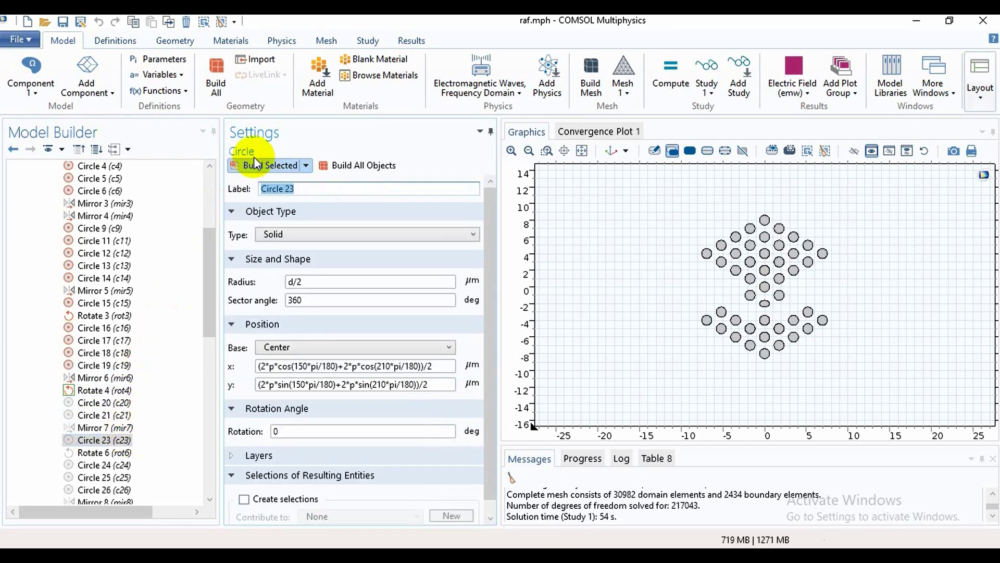
{"action": "left_click", "coordinate": [259, 167]}
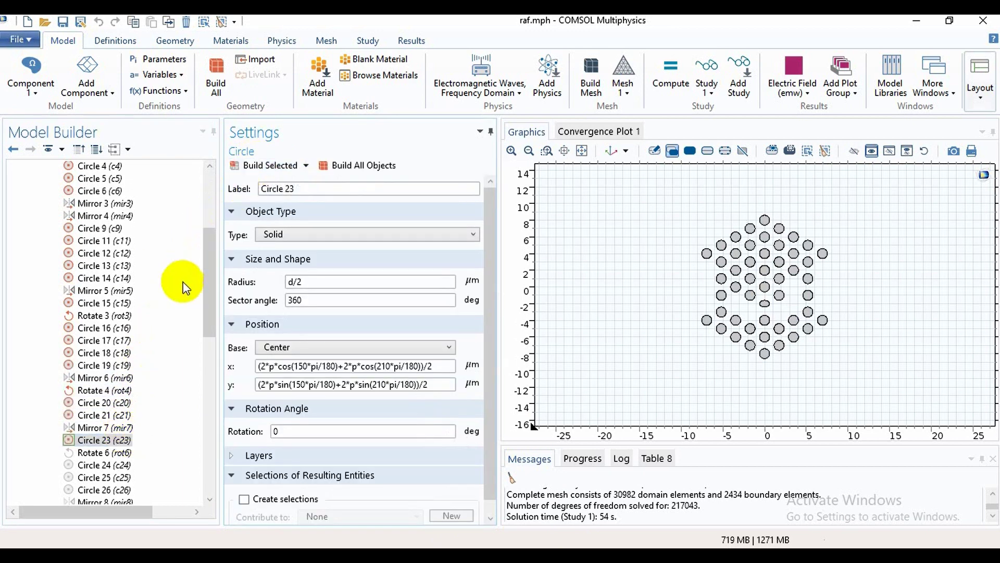
- Build the geometry up to Circle 41, and build Delete Entities 4 to remove the two rot1 holes beside the core
{"action": "scroll", "coordinate": [180, 299], "scroll_direction": "down", "scroll_amount": 15}
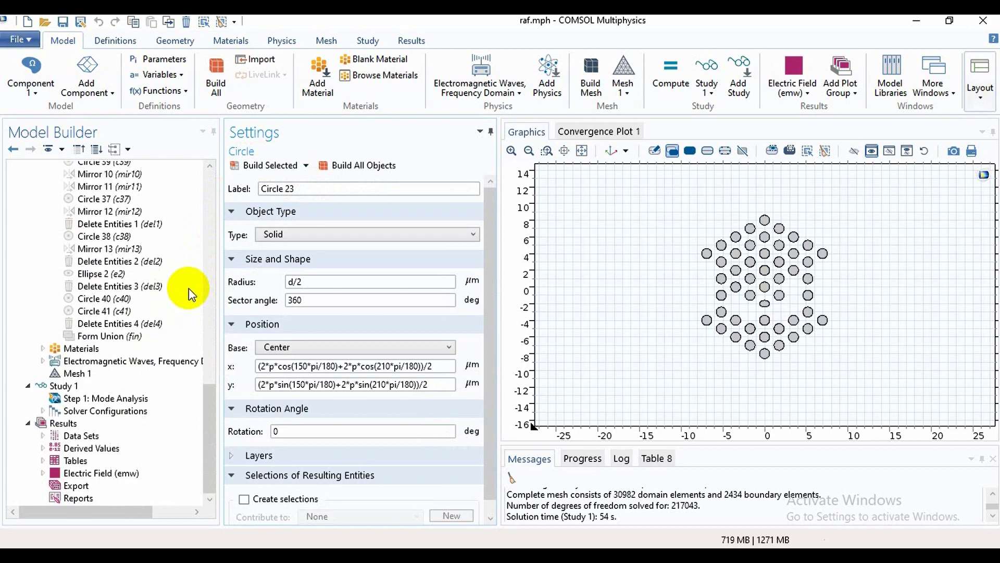
{"action": "left_click", "coordinate": [128, 311]}
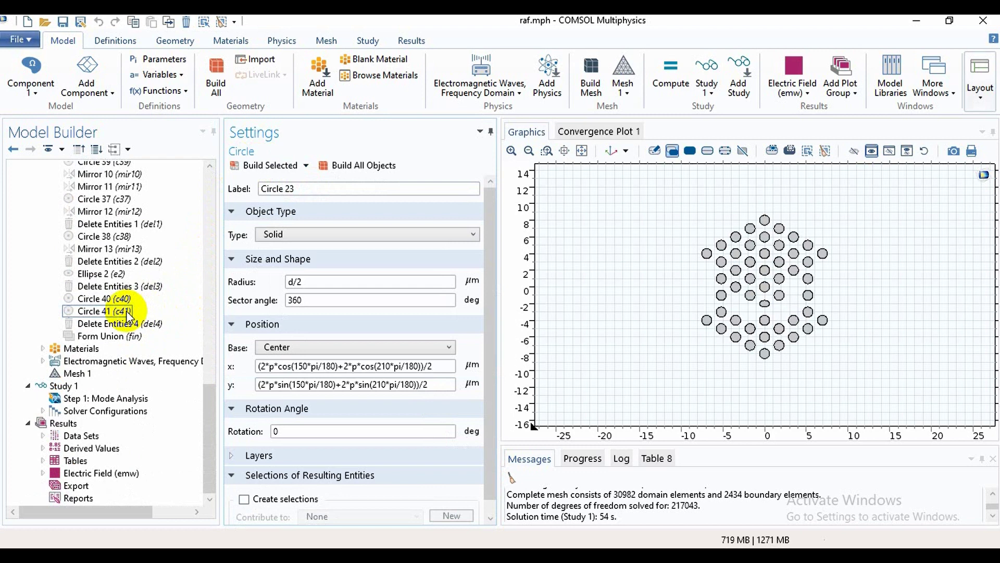
{"action": "left_click", "coordinate": [267, 167]}
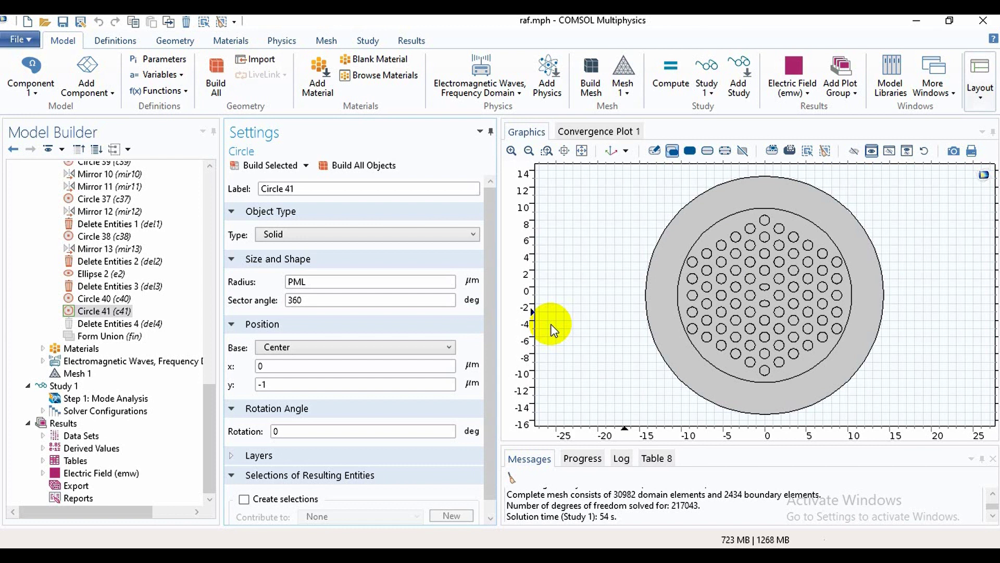
{"action": "left_click", "coordinate": [156, 323]}
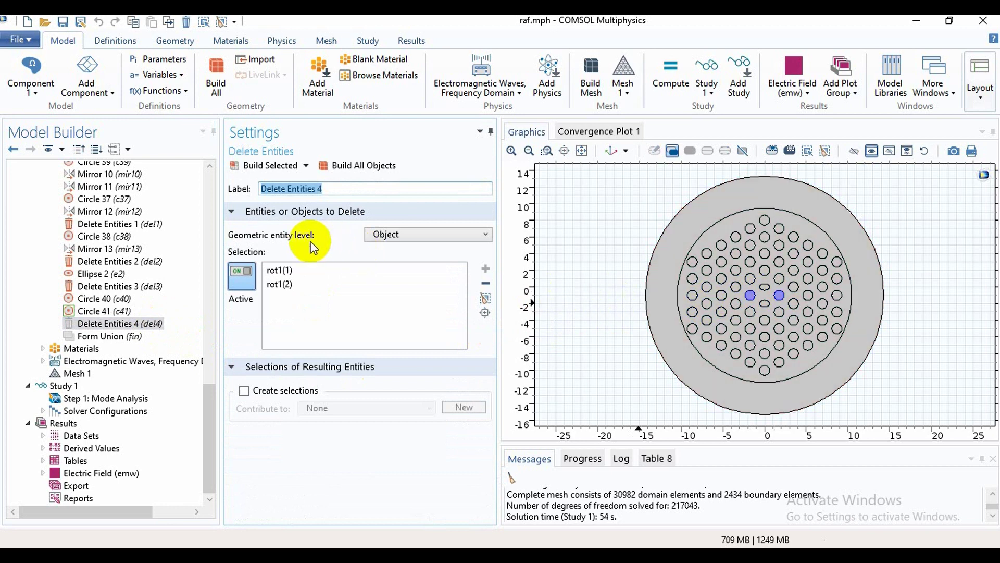
{"action": "left_click", "coordinate": [285, 166]}
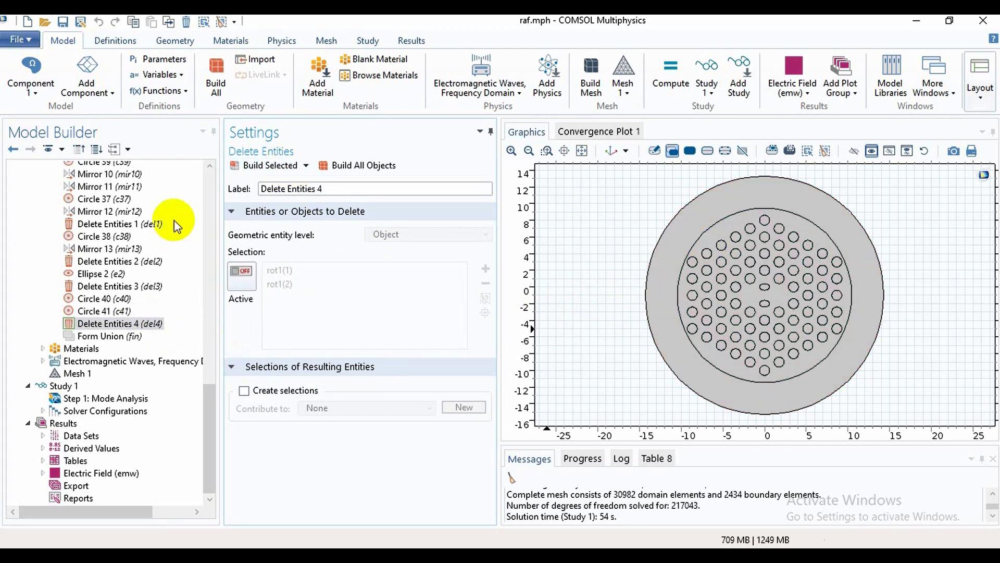
- Add another Delete Entities feature to Geometry 1 and set its geometric entity level to Object
{"action": "scroll", "coordinate": [174, 220], "scroll_direction": "up", "scroll_amount": 12}
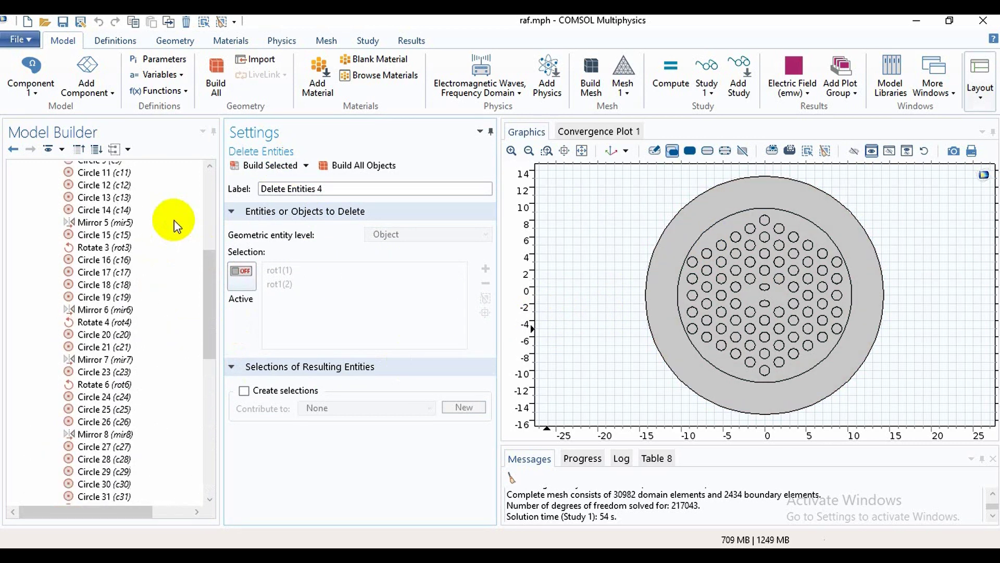
{"action": "scroll", "coordinate": [174, 220], "scroll_direction": "up", "scroll_amount": 6}
{"action": "left_click", "coordinate": [84, 254]}
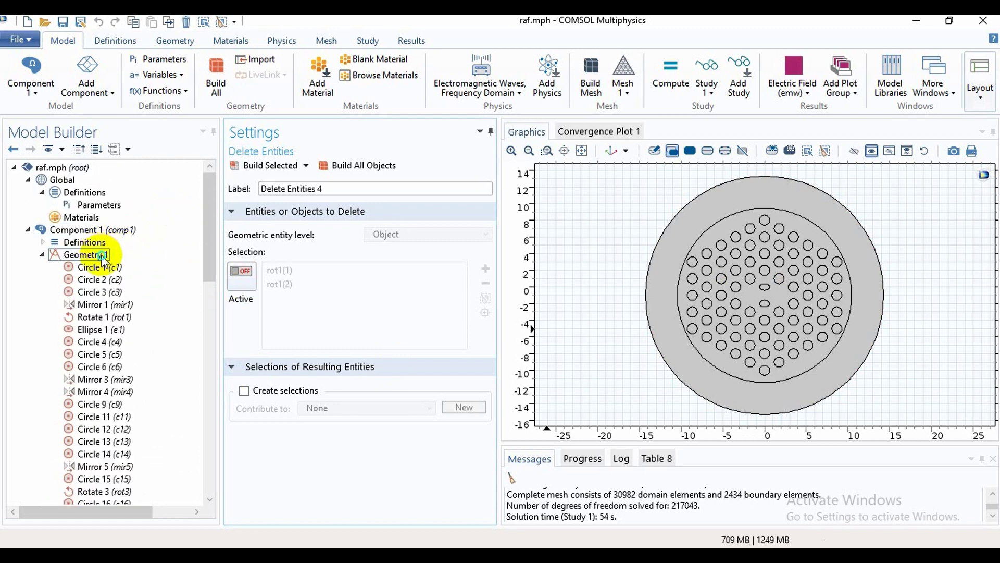
{"action": "right_click", "coordinate": [102, 259]}
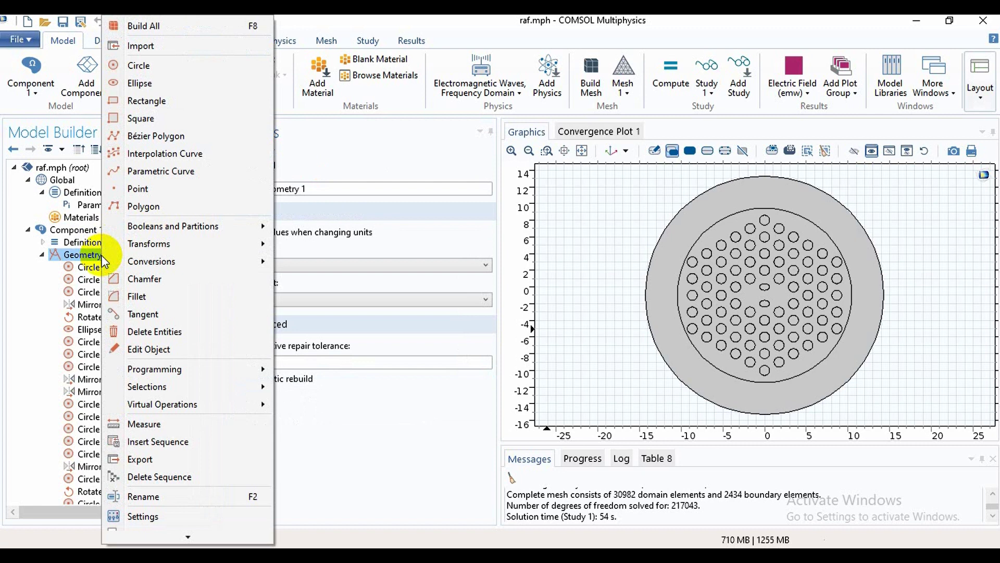
{"action": "left_click", "coordinate": [173, 334]}
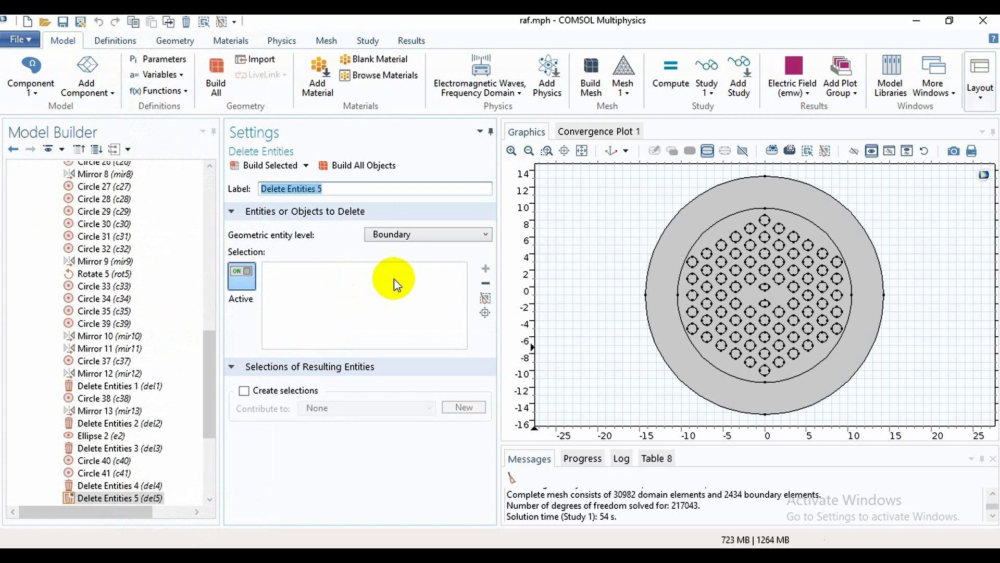
{"action": "left_click", "coordinate": [428, 239]}
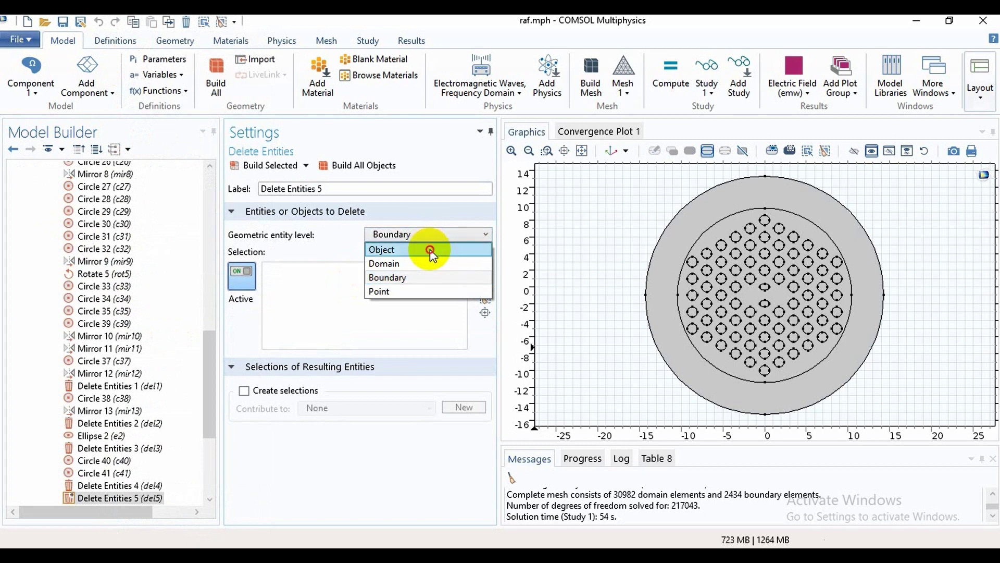
{"action": "left_click", "coordinate": [430, 249]}
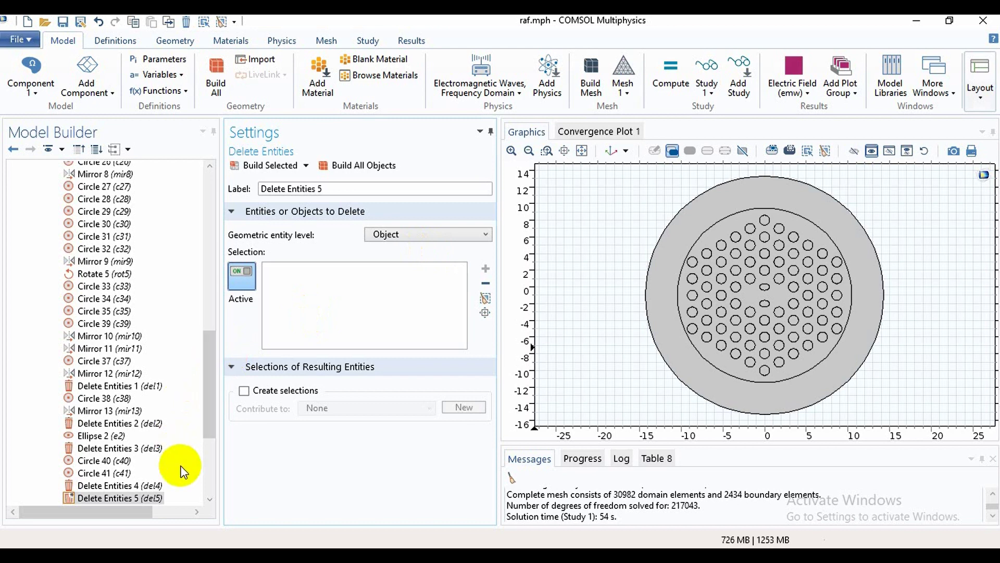
- Delete the empty Delete Entities 5 feature from the geometry sequence
{"action": "scroll", "coordinate": [179, 471], "scroll_direction": "down", "scroll_amount": 4}
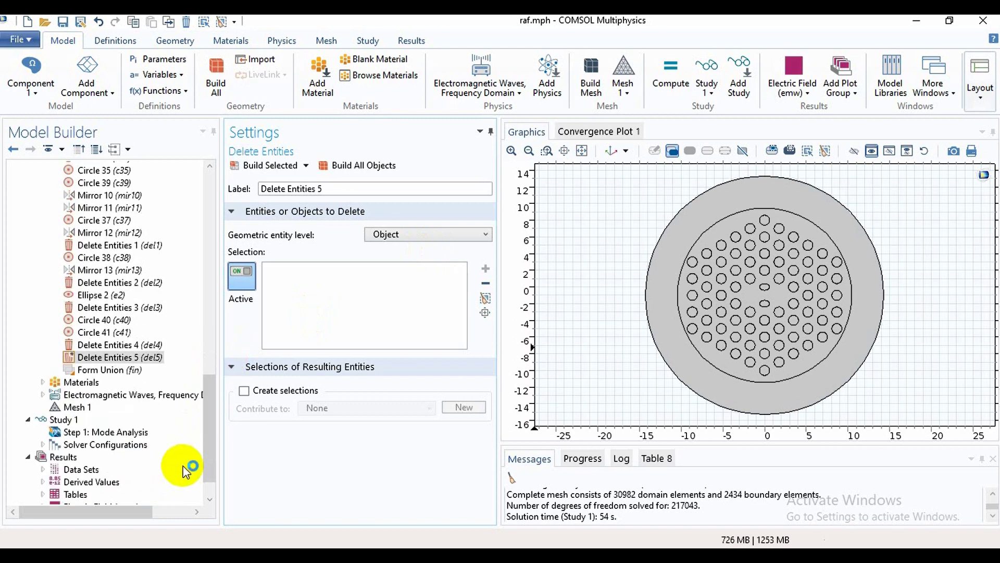
{"action": "left_click", "coordinate": [151, 364]}
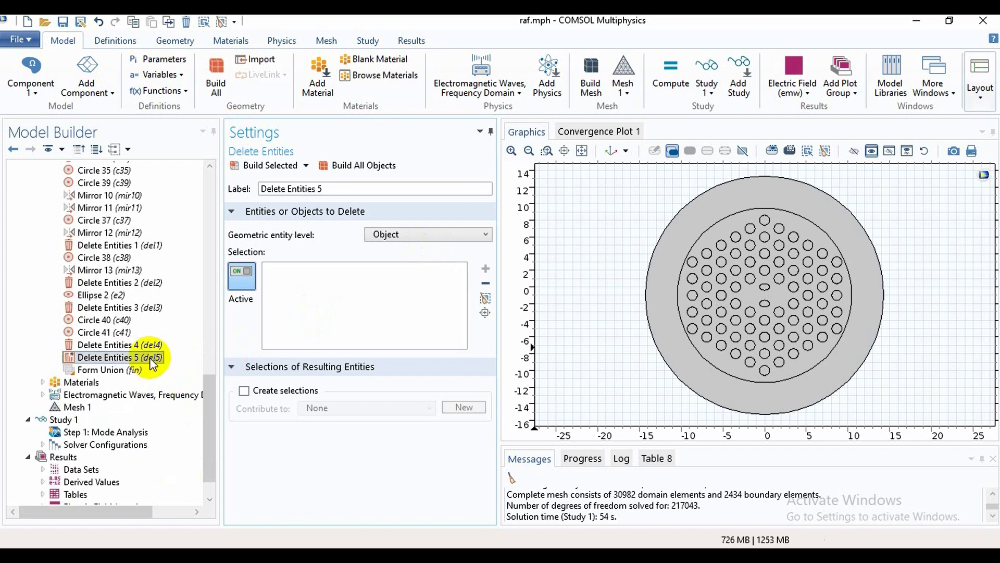
{"action": "right_click", "coordinate": [152, 363]}
{"action": "left_click", "coordinate": [189, 250]}
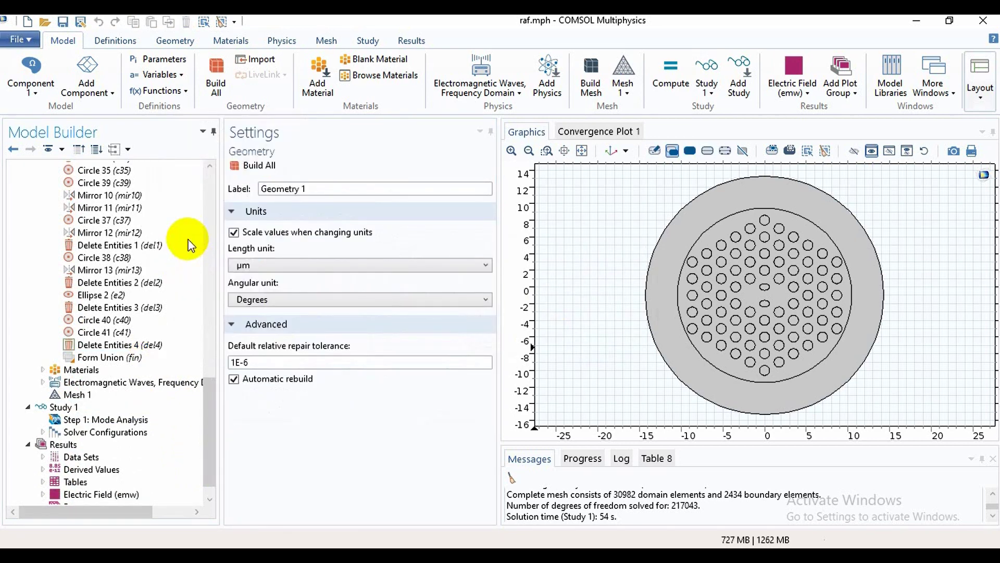
- Examine Perfectly Matched Layer 1 under the component's definitions, including its domain selection and available geometry types
{"action": "scroll", "coordinate": [189, 242], "scroll_direction": "up", "scroll_amount": 12}
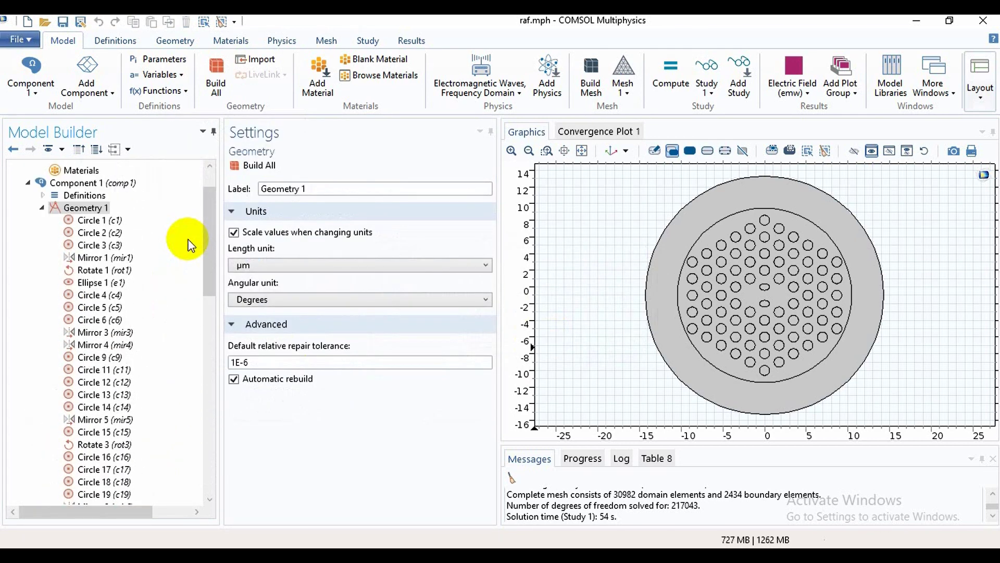
{"action": "left_click", "coordinate": [42, 208]}
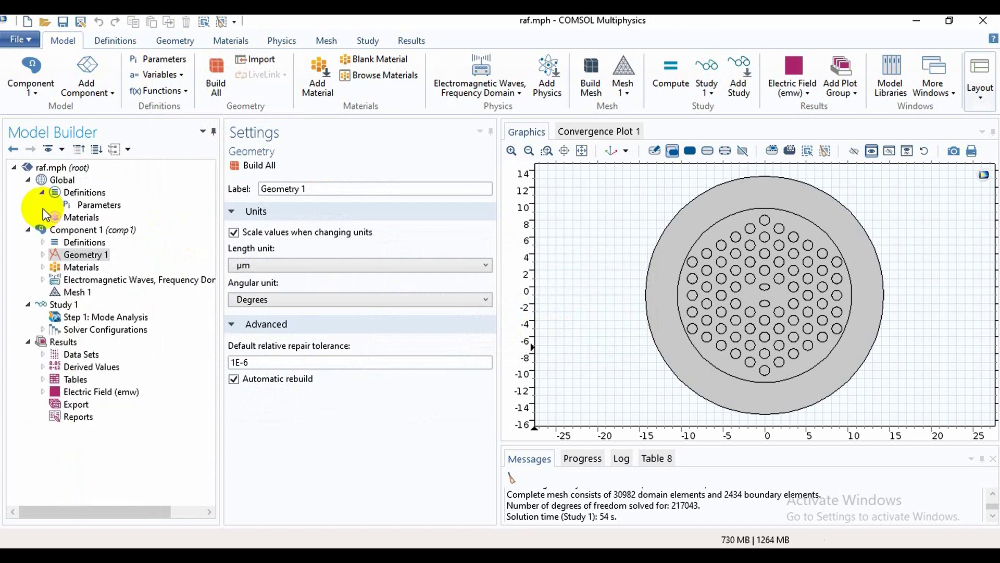
{"action": "double_click", "coordinate": [83, 245]}
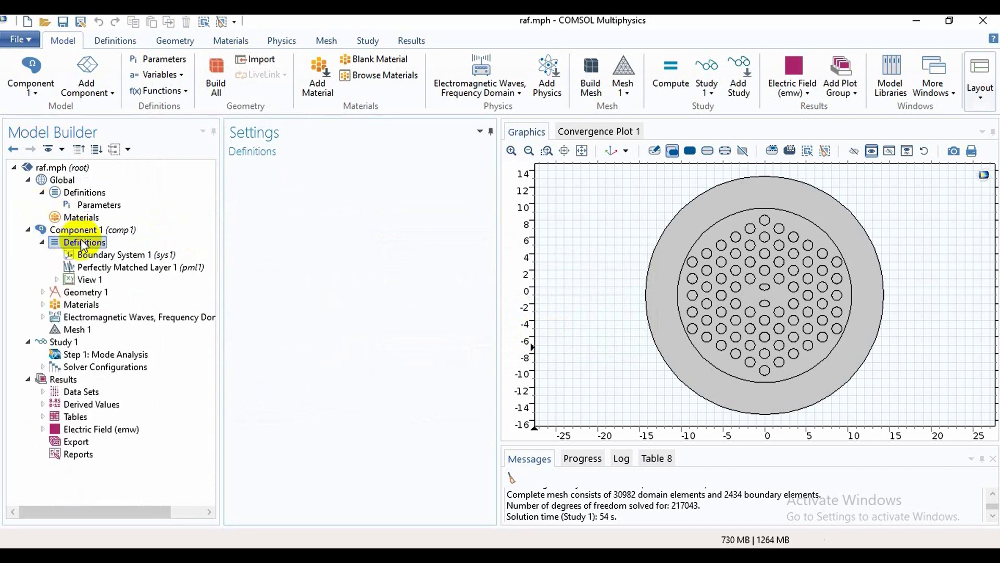
{"action": "left_click", "coordinate": [106, 269]}
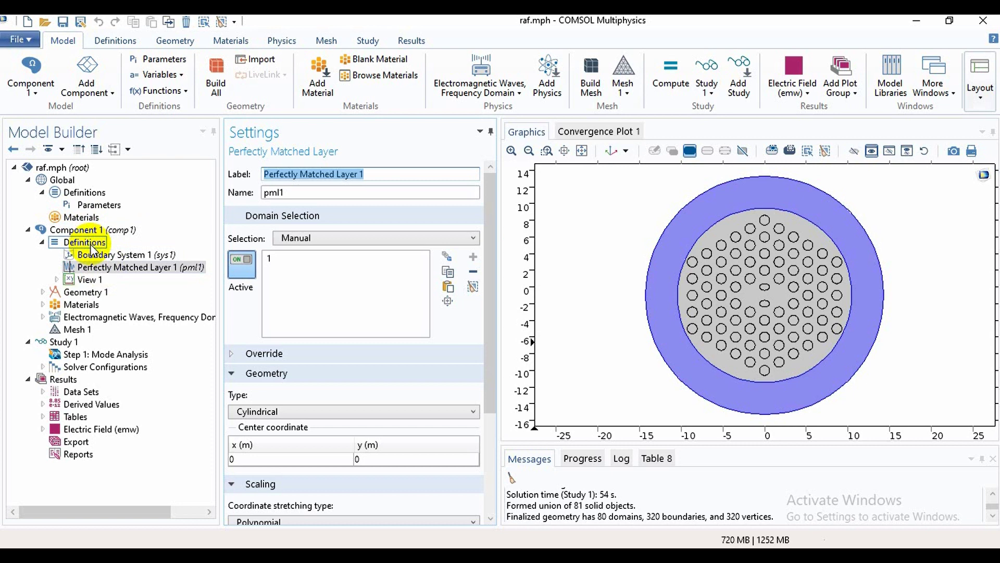
{"action": "right_click", "coordinate": [91, 248]}
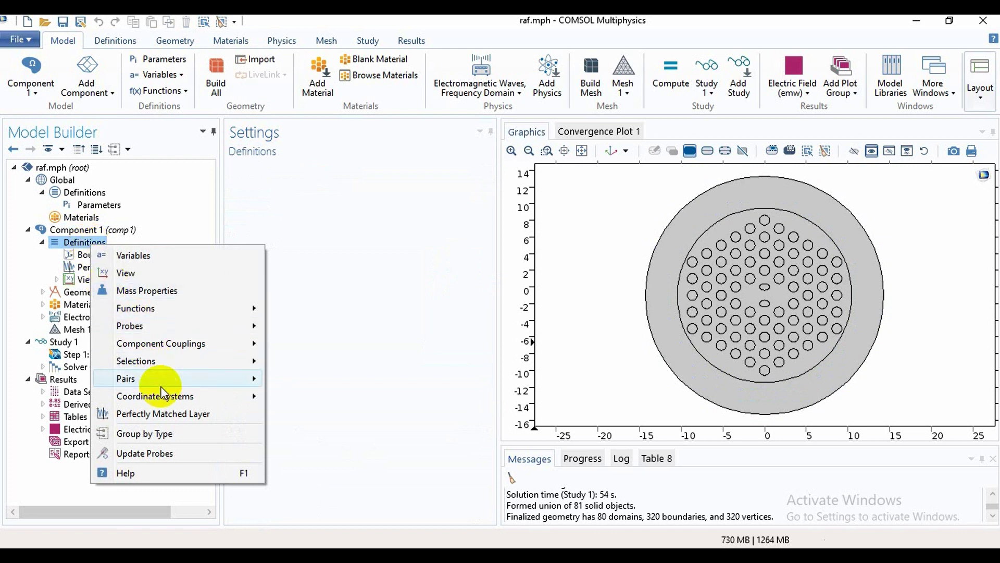
{"action": "left_click", "coordinate": [189, 223]}
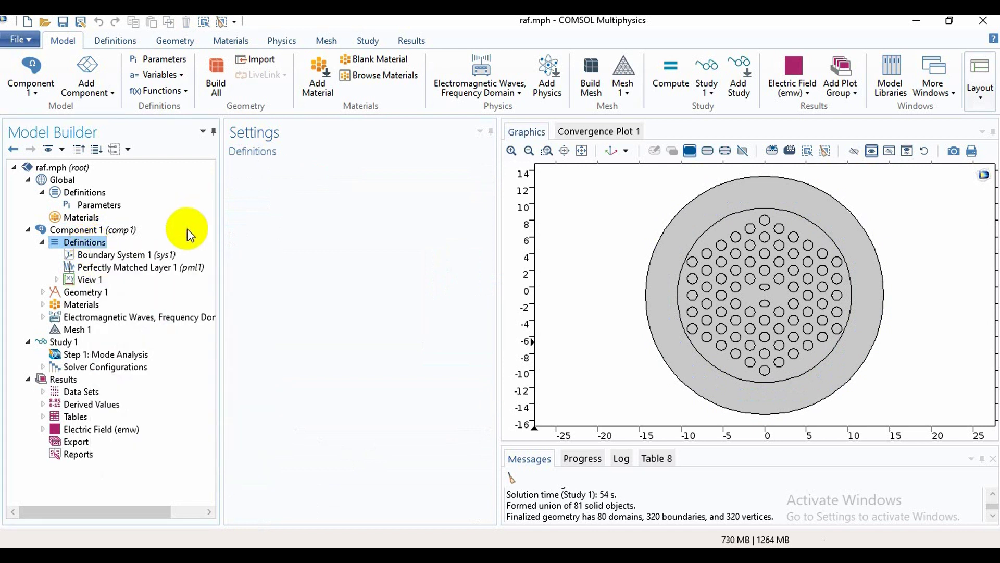
{"action": "left_click", "coordinate": [167, 268]}
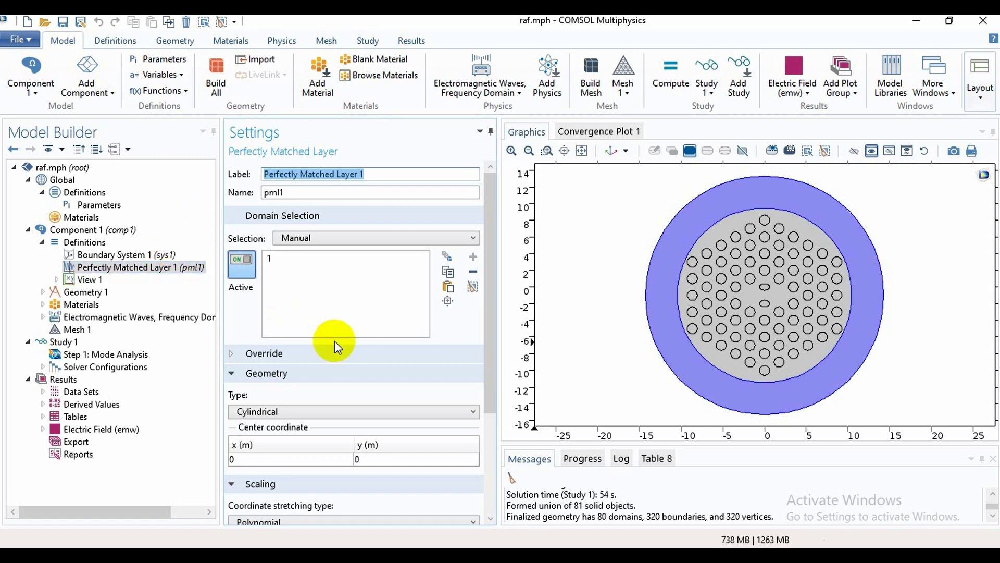
{"action": "left_click", "coordinate": [474, 413]}
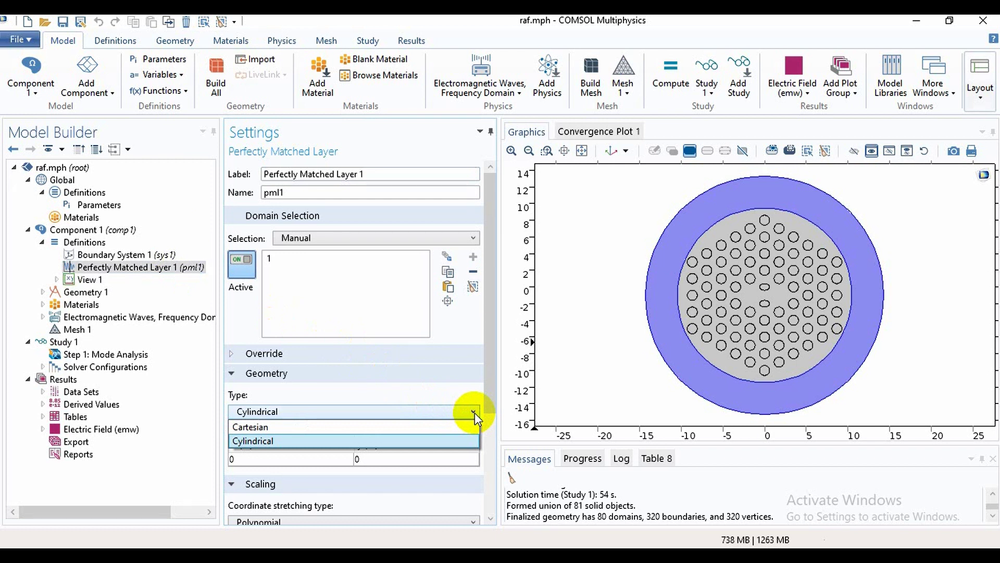
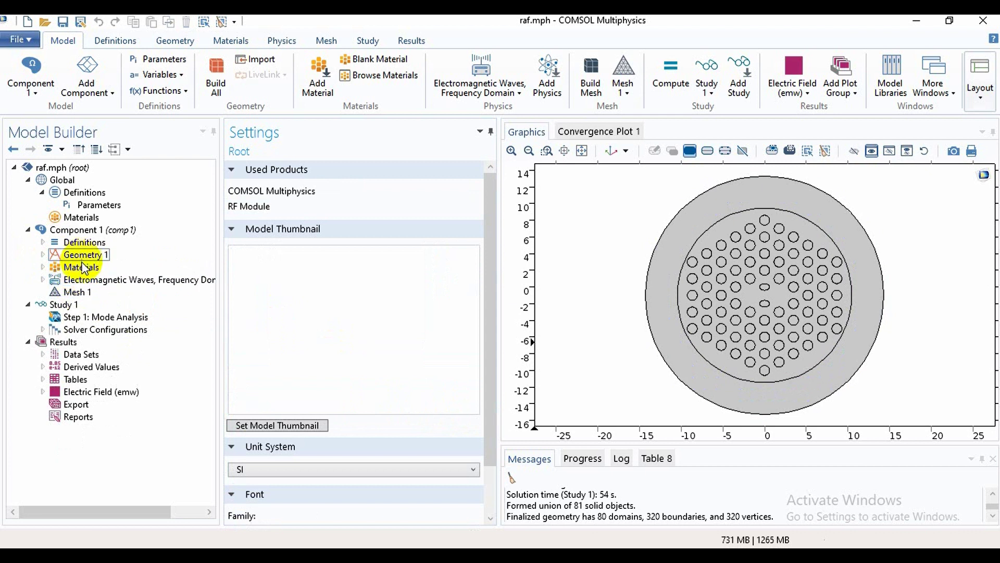
- Review the component's material overview and search the materials available to add for "air"
{"action": "left_click", "coordinate": [83, 270]}
{"action": "double_click", "coordinate": [84, 268]}
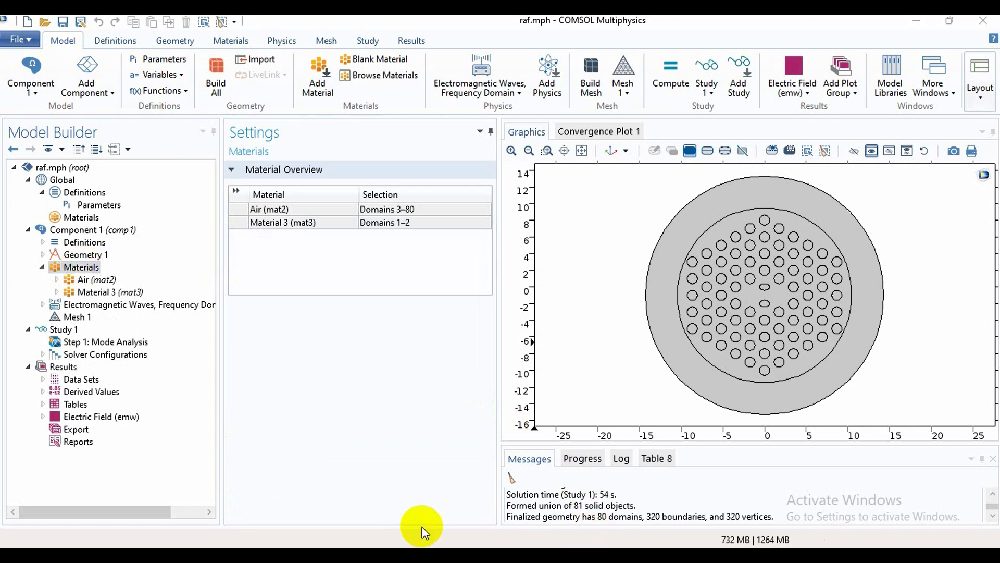
{"action": "right_click", "coordinate": [84, 267]}
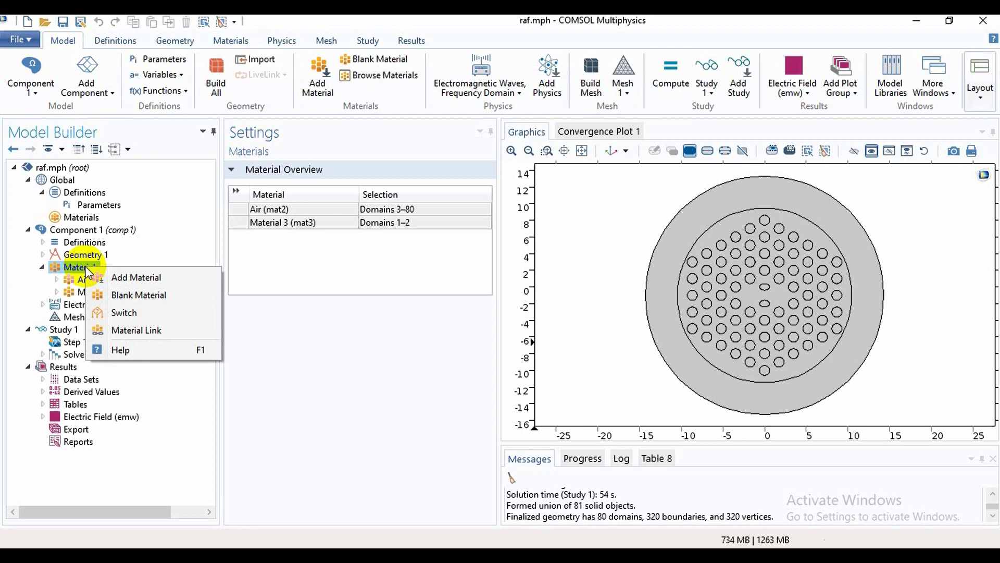
{"action": "left_click", "coordinate": [138, 279]}
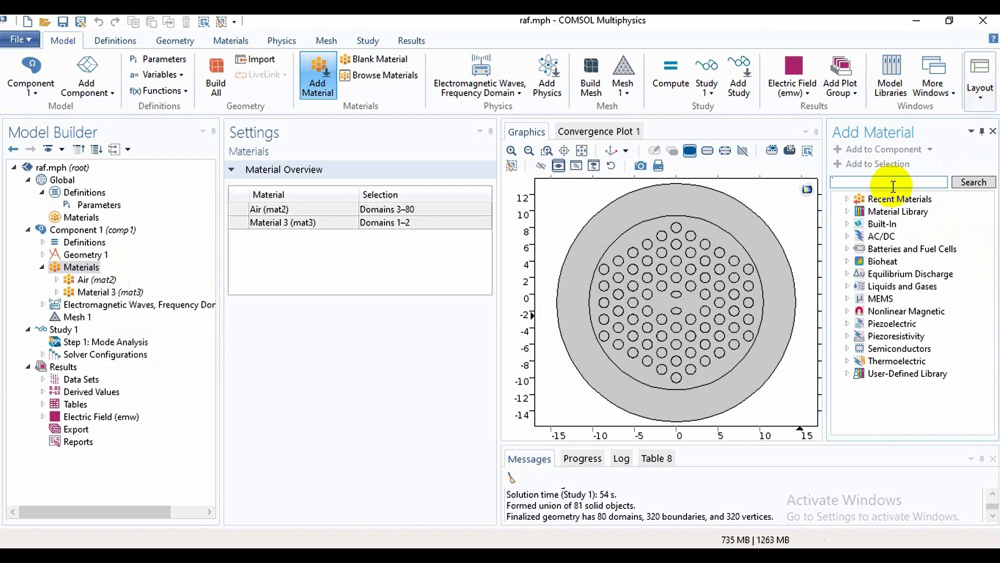
{"action": "type", "text": "air"}
{"action": "left_click", "coordinate": [975, 185]}
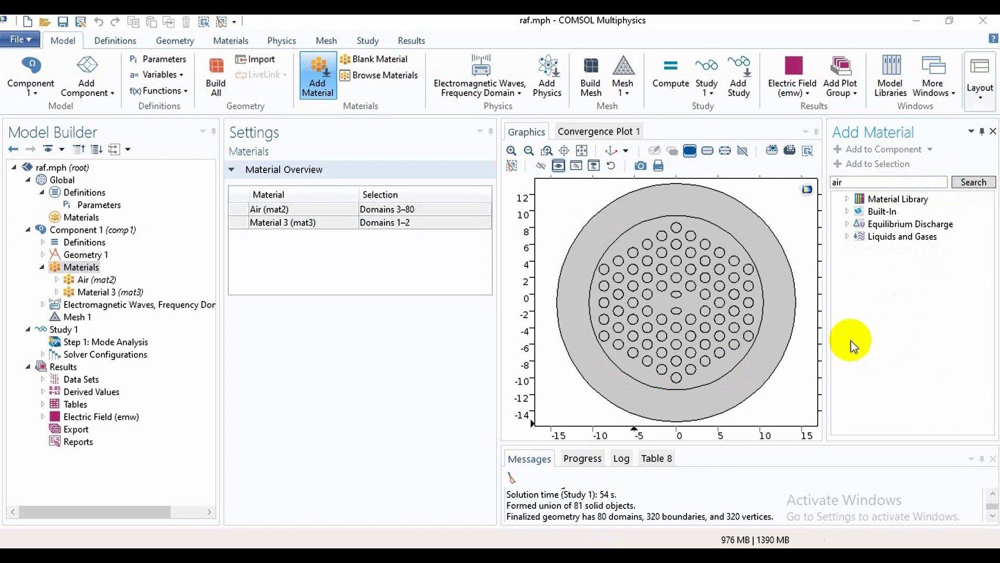
- Add the built-in Air material to the component's selection and select the new material in the model tree
{"action": "left_click", "coordinate": [880, 215]}
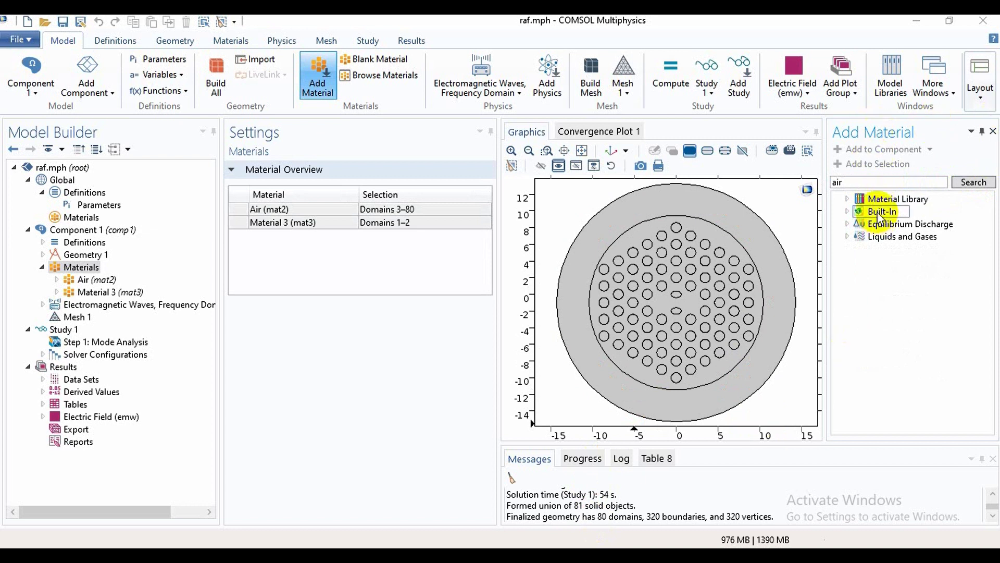
{"action": "double_click", "coordinate": [880, 215]}
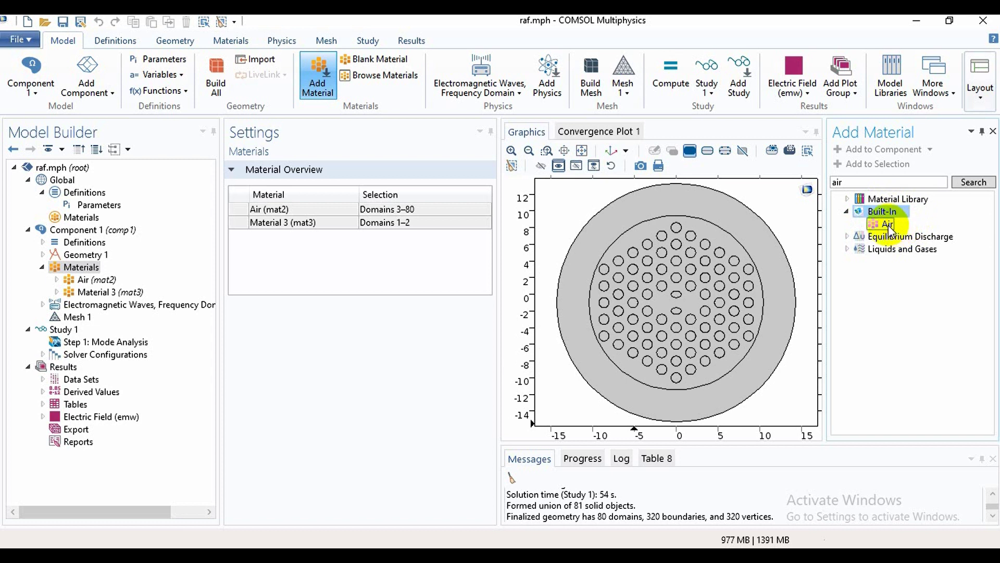
{"action": "right_click", "coordinate": [889, 226]}
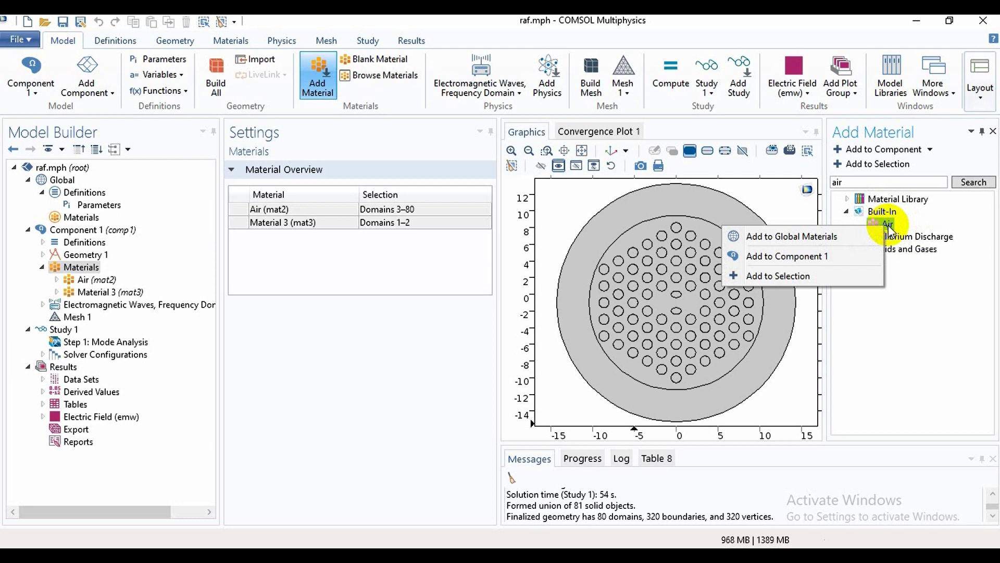
{"action": "left_click", "coordinate": [849, 274]}
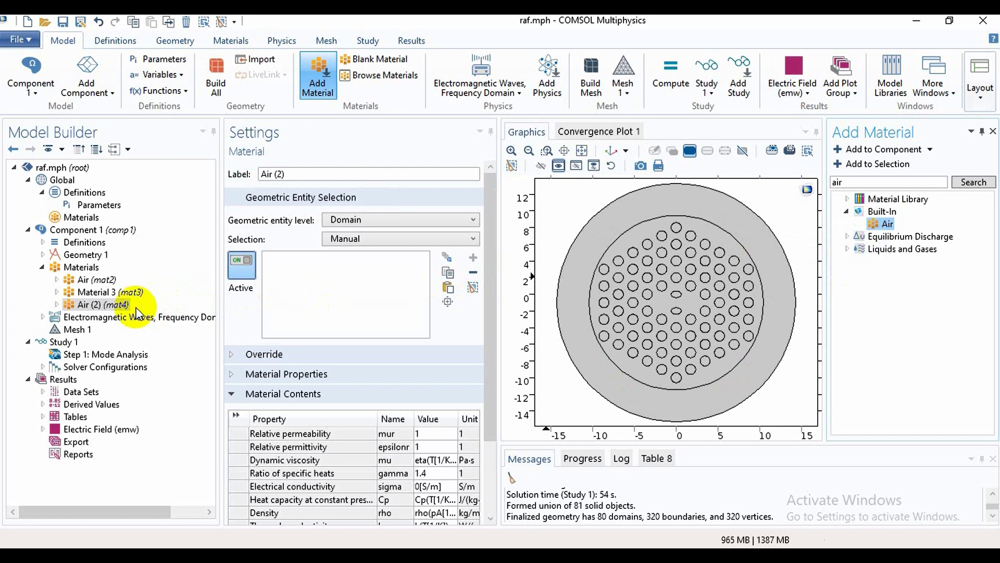
{"action": "left_click", "coordinate": [126, 306]}
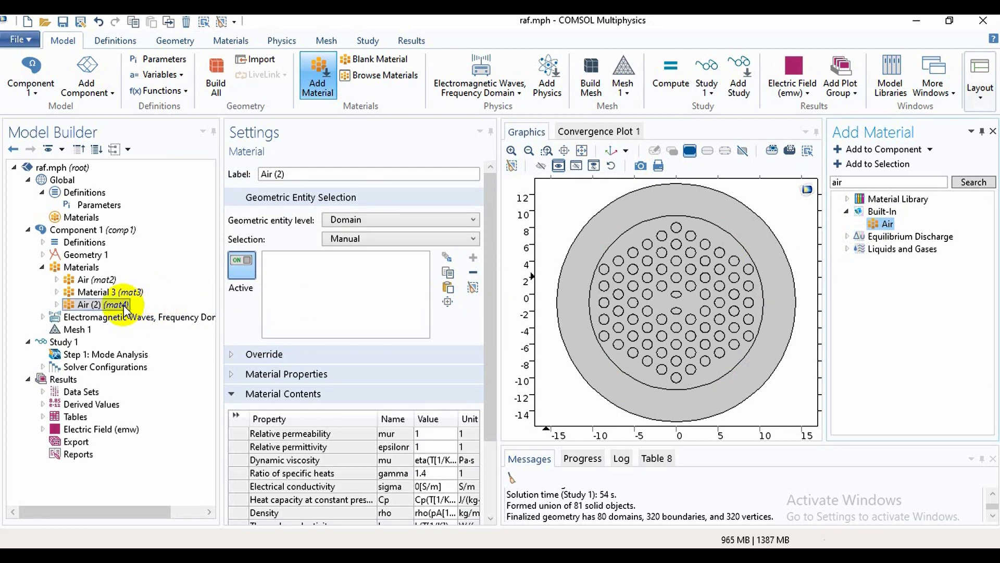
- Delete the duplicate Air (2) material from the component's materials
{"action": "right_click", "coordinate": [126, 310]}
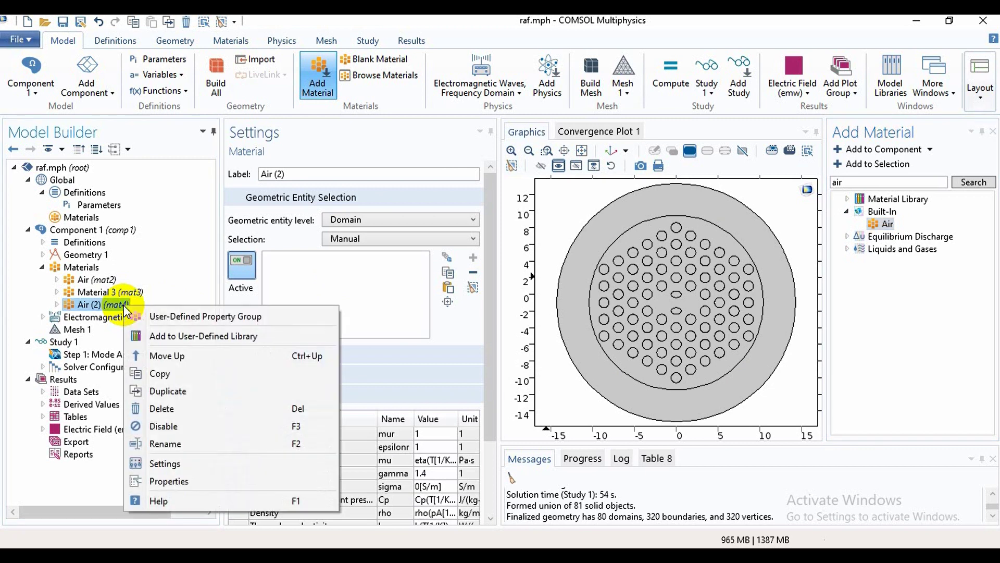
{"action": "left_click", "coordinate": [179, 410]}
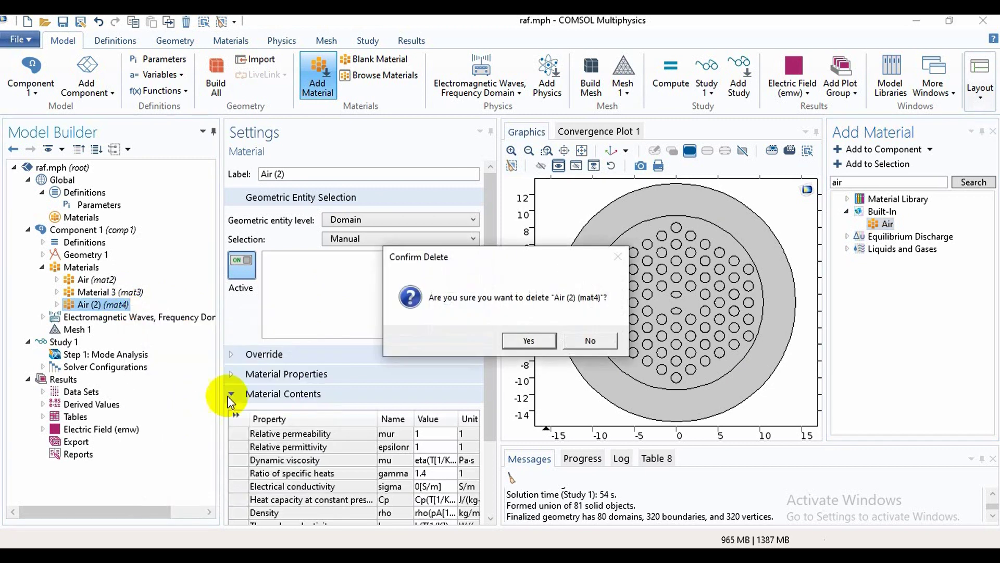
{"action": "left_click", "coordinate": [528, 341]}
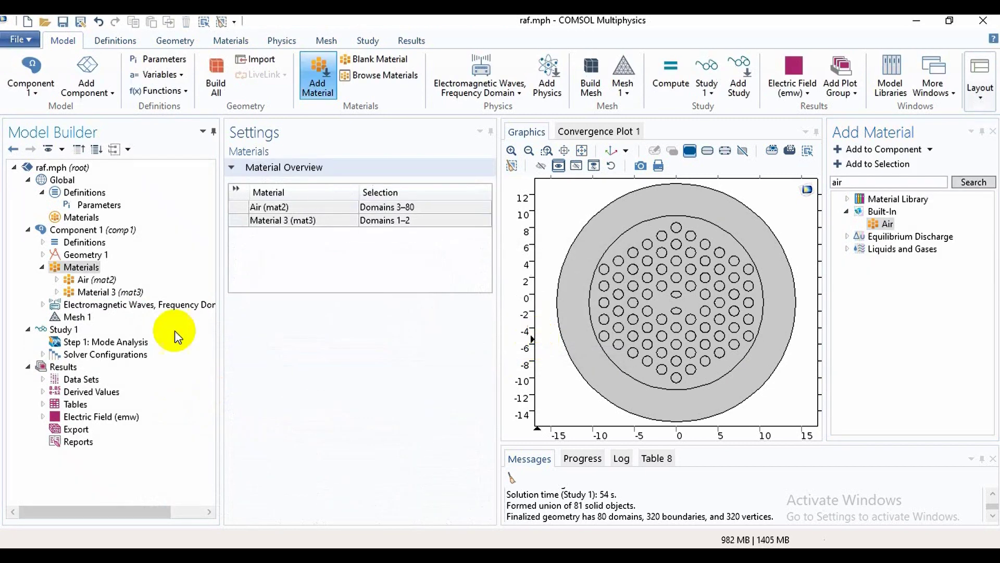
- Review the domain selections and refractive index entries of Material 3 and Air in the component
{"action": "double_click", "coordinate": [111, 295]}
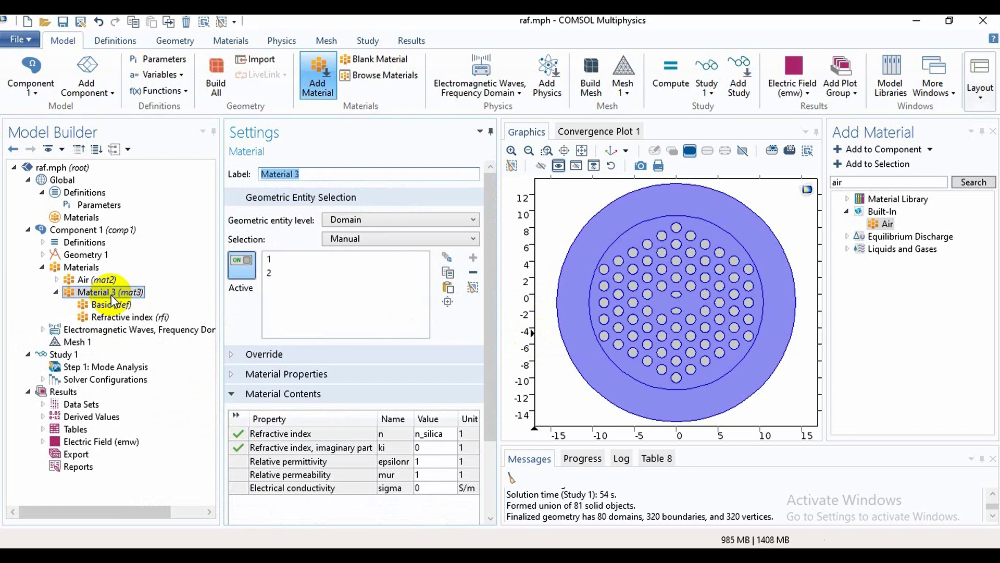
{"action": "double_click", "coordinate": [104, 278]}
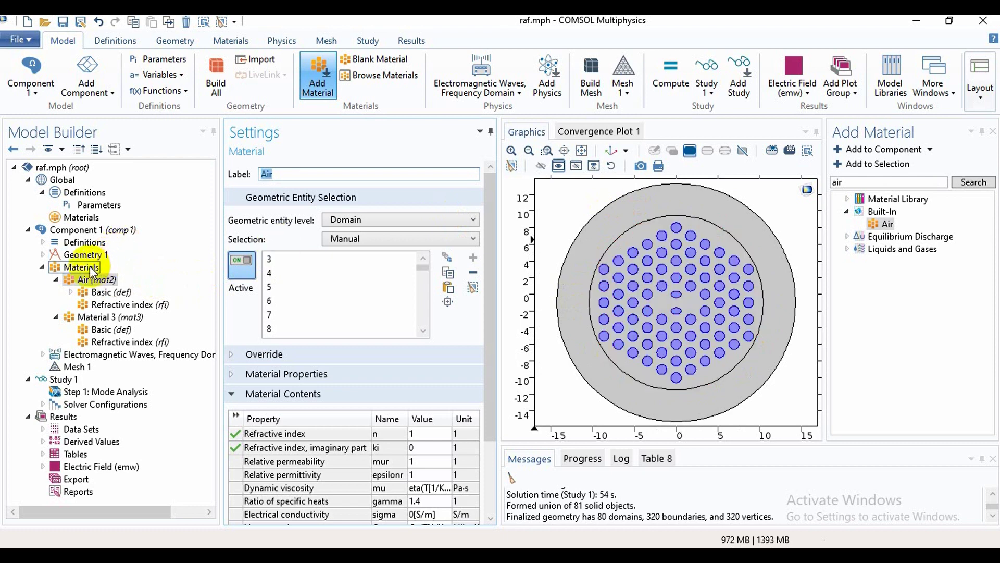
{"action": "left_click", "coordinate": [102, 327]}
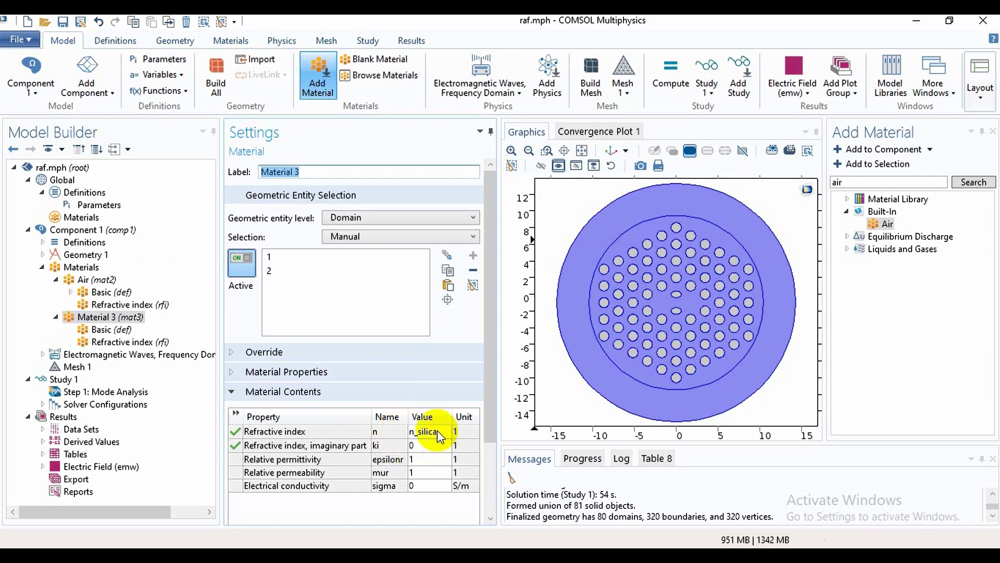
- Examine the global parameters, including the full expression that defines n_silica
{"action": "left_click", "coordinate": [99, 205]}
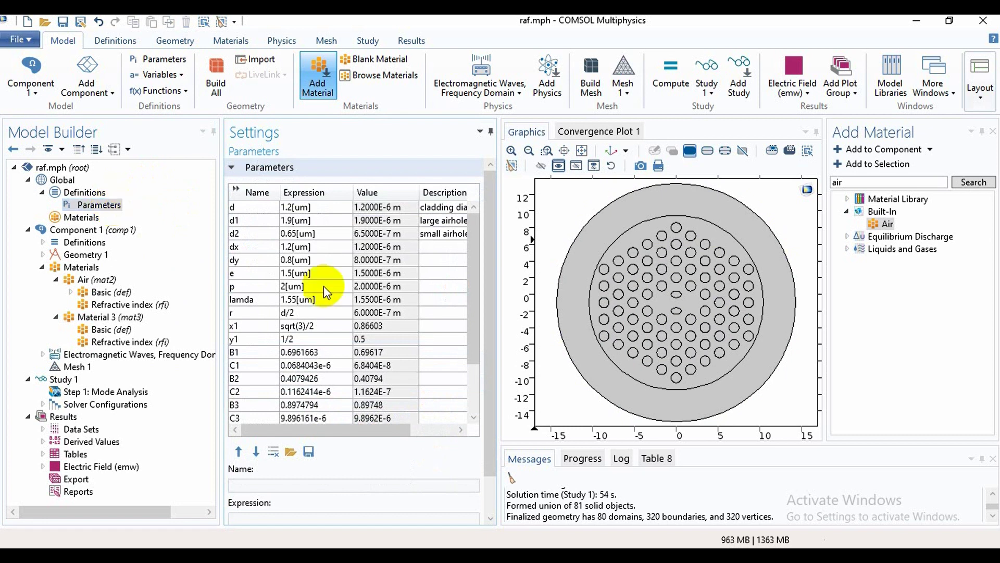
{"action": "scroll", "coordinate": [474, 417], "scroll_direction": "down", "scroll_amount": 5}
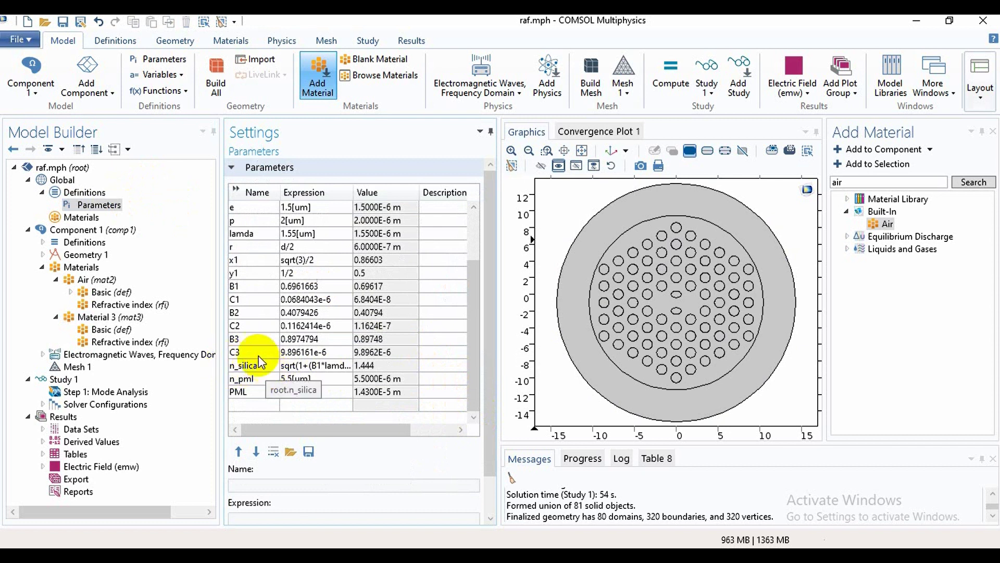
{"action": "left_click", "coordinate": [323, 366]}
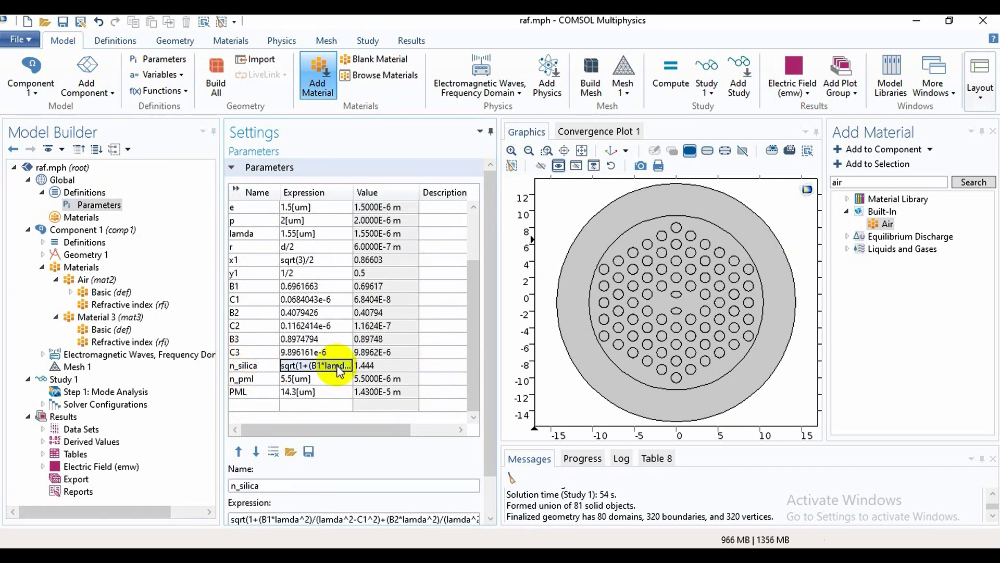
{"action": "scroll", "coordinate": [490, 517], "scroll_direction": "down", "scroll_amount": 3}
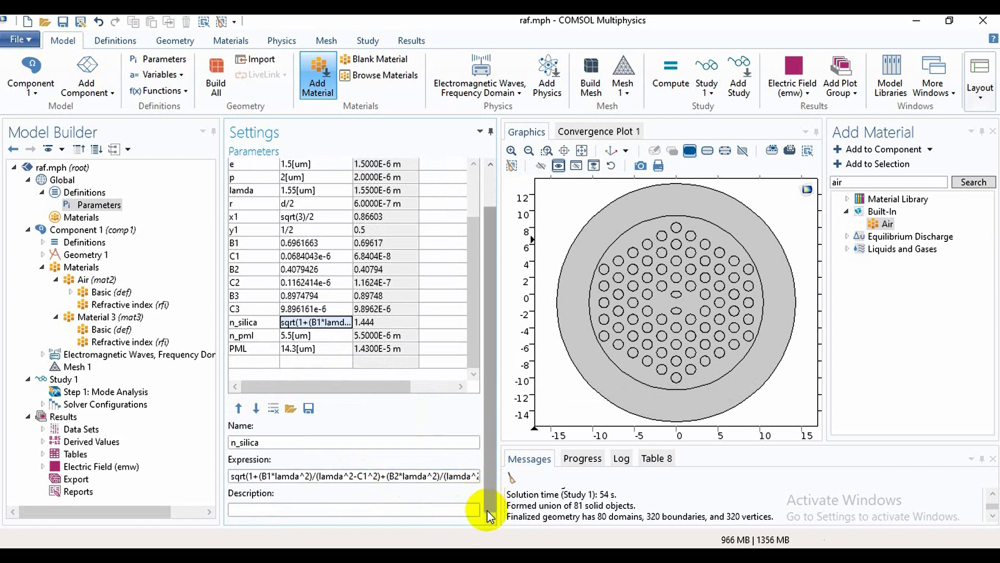
- Inspect Material 3's Refractive index property group and return to the material's own settings
{"action": "left_click", "coordinate": [130, 343]}
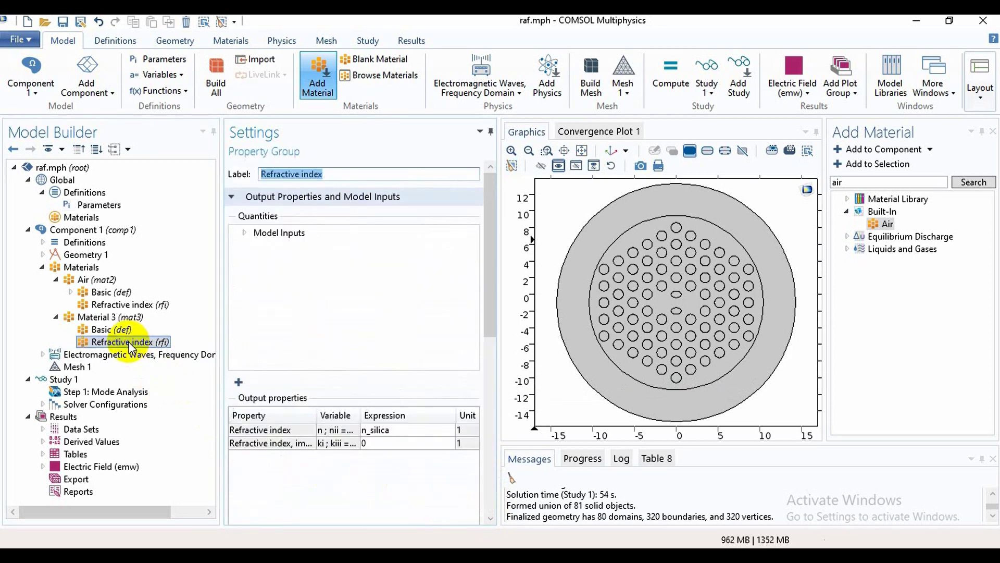
{"action": "left_click", "coordinate": [109, 319]}
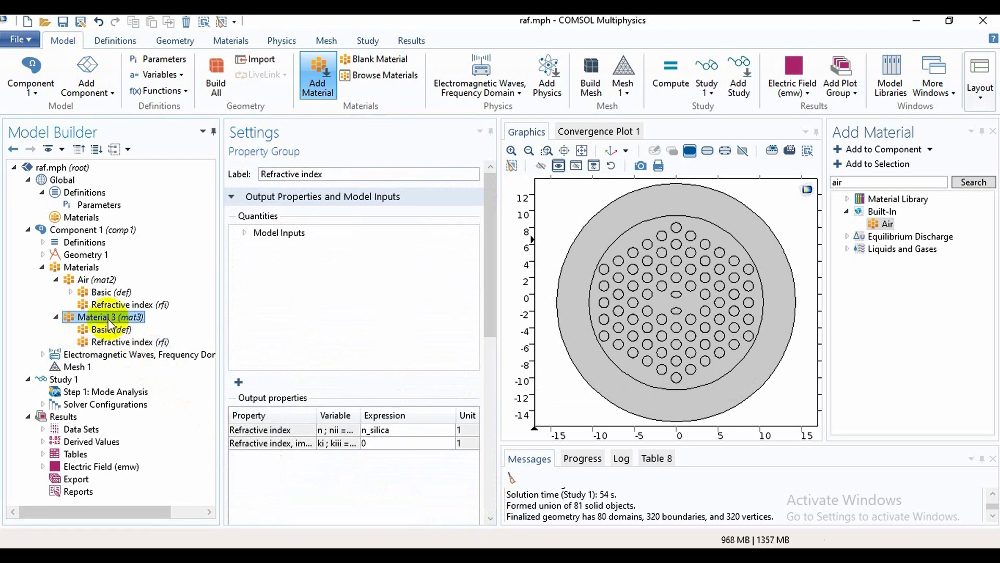
{"action": "left_click", "coordinate": [108, 318]}
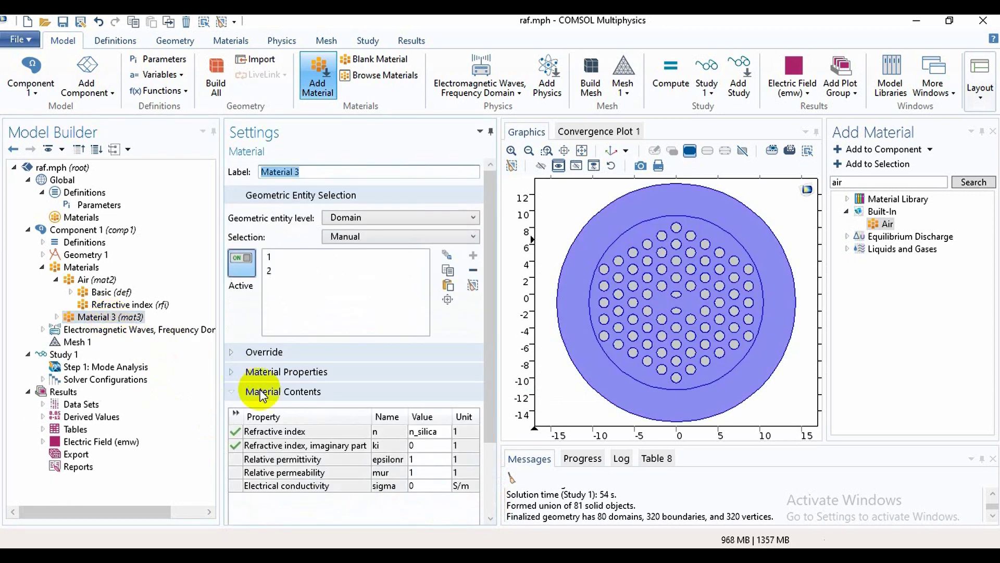
- Check the element size options of Mesh 1, keep Finer, and build the physics-controlled mesh
{"action": "key", "text": "Down"}
{"action": "key", "text": "Down"}
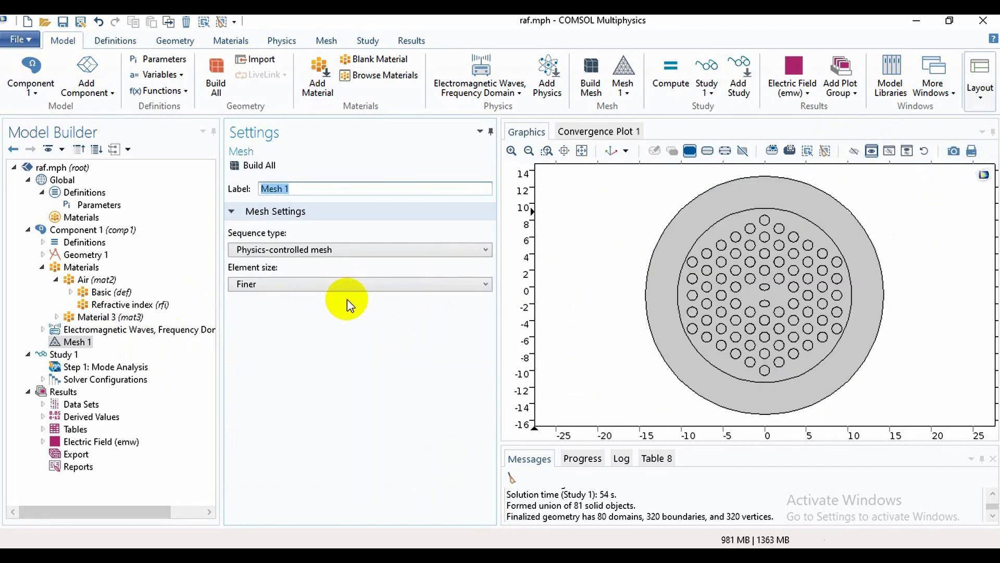
{"action": "left_click", "coordinate": [373, 287]}
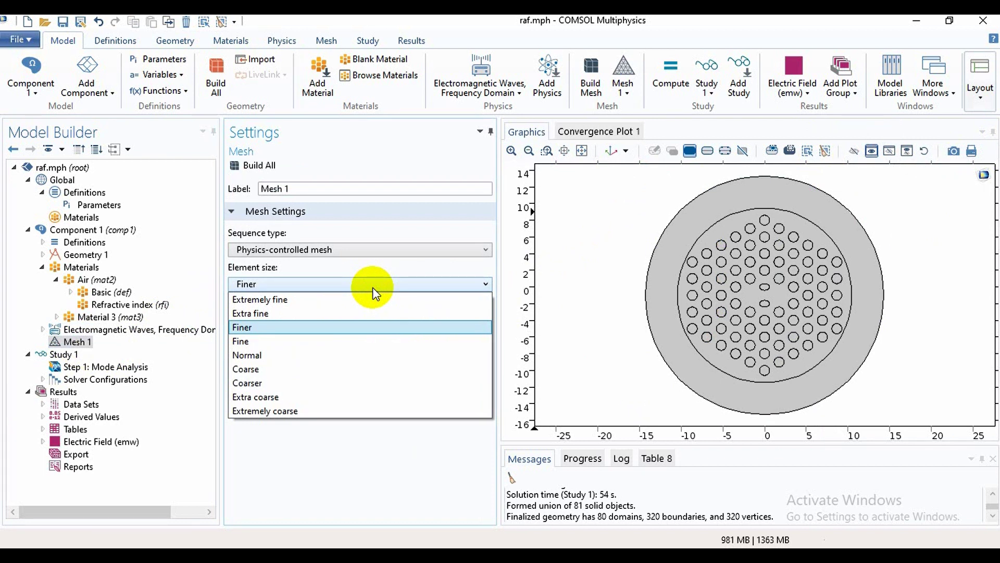
{"action": "left_click", "coordinate": [373, 287]}
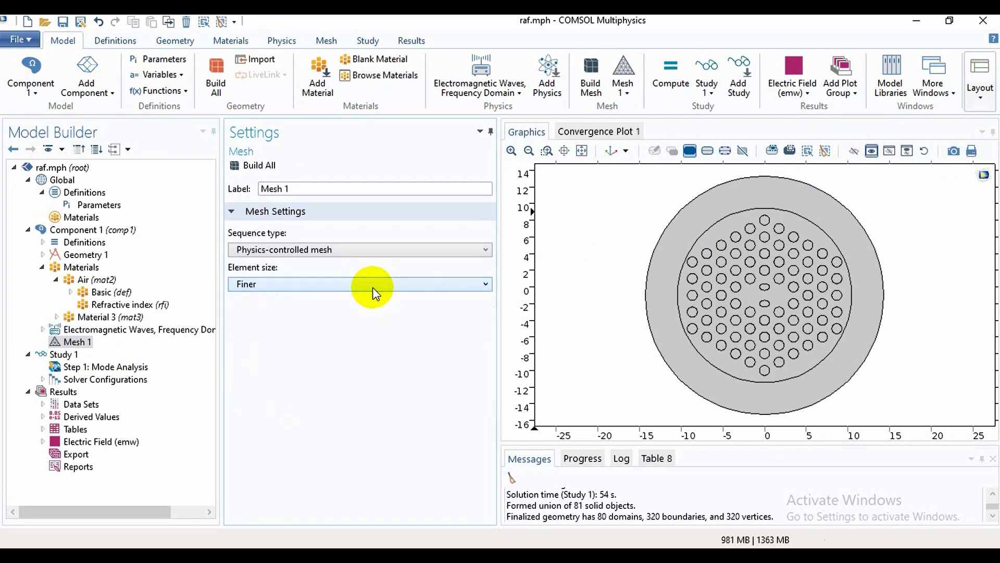
{"action": "left_click", "coordinate": [257, 167]}
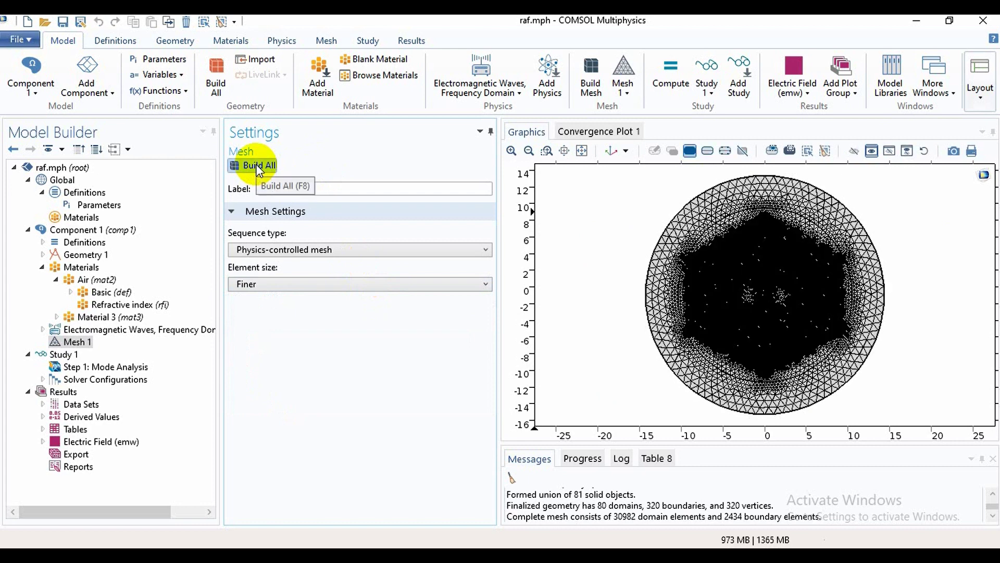
- Open the Mode Analysis step of Study 1 and compute the study
{"action": "left_click", "coordinate": [121, 366]}
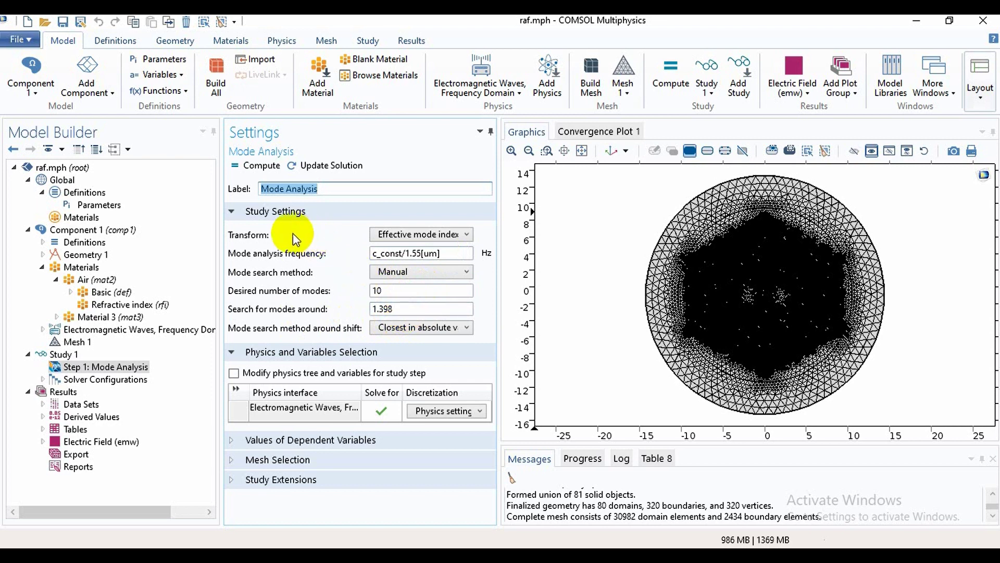
{"action": "left_click", "coordinate": [250, 165]}
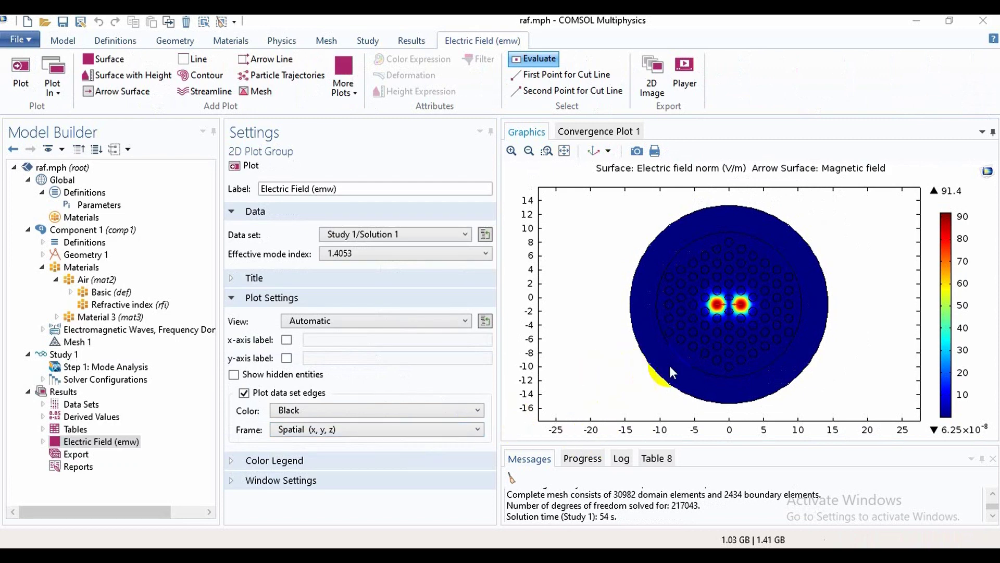
- Plot the Electric Field (emw) result around the fiber cores for effective mode index 1.41
{"action": "left_click", "coordinate": [511, 151]}
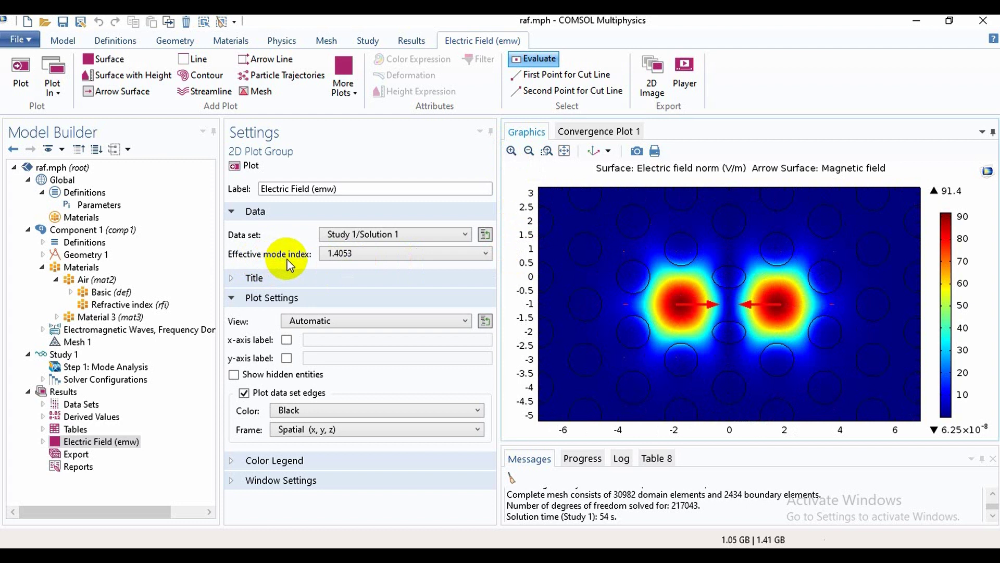
{"action": "left_click", "coordinate": [452, 255]}
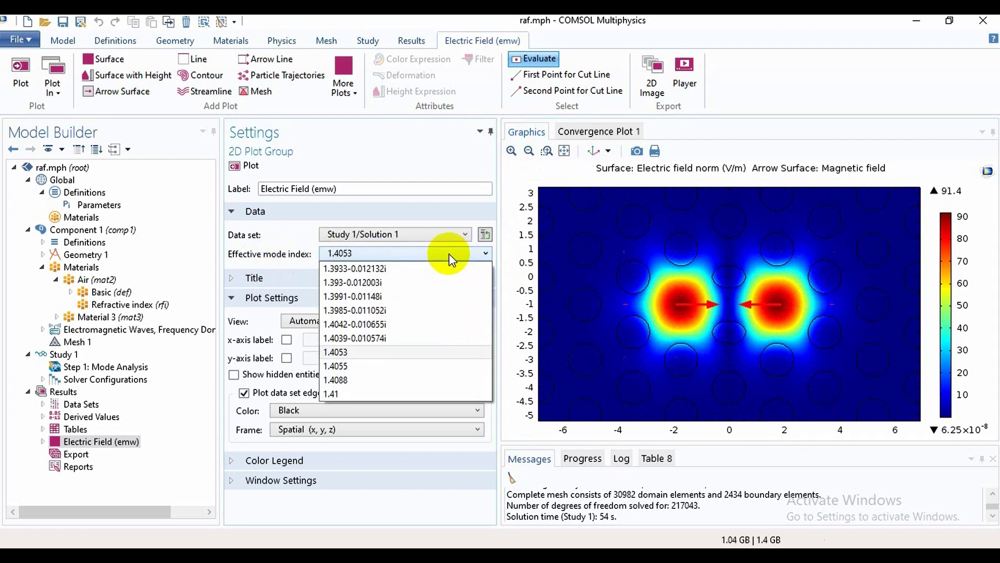
{"action": "left_click", "coordinate": [437, 395]}
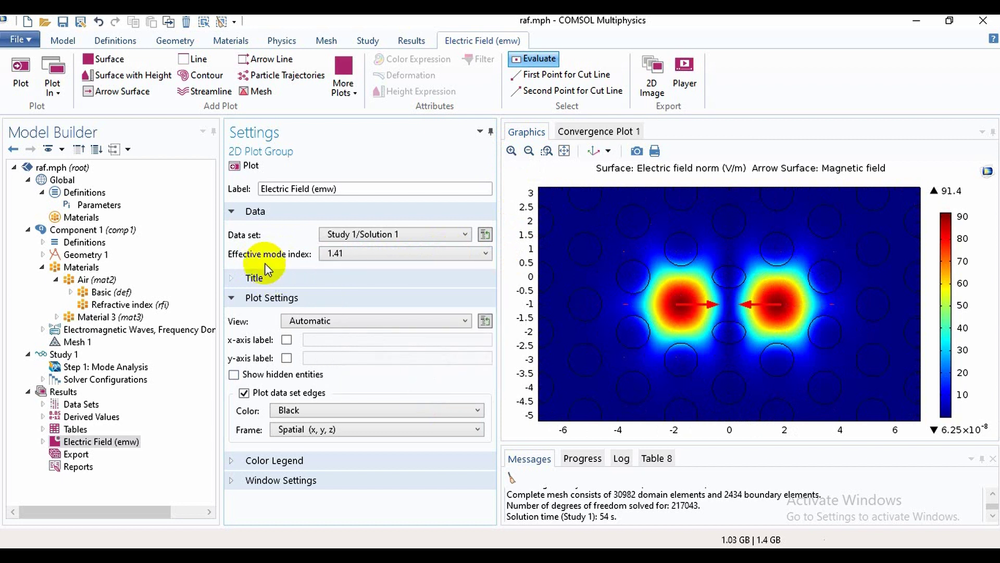
{"action": "left_click", "coordinate": [237, 167]}
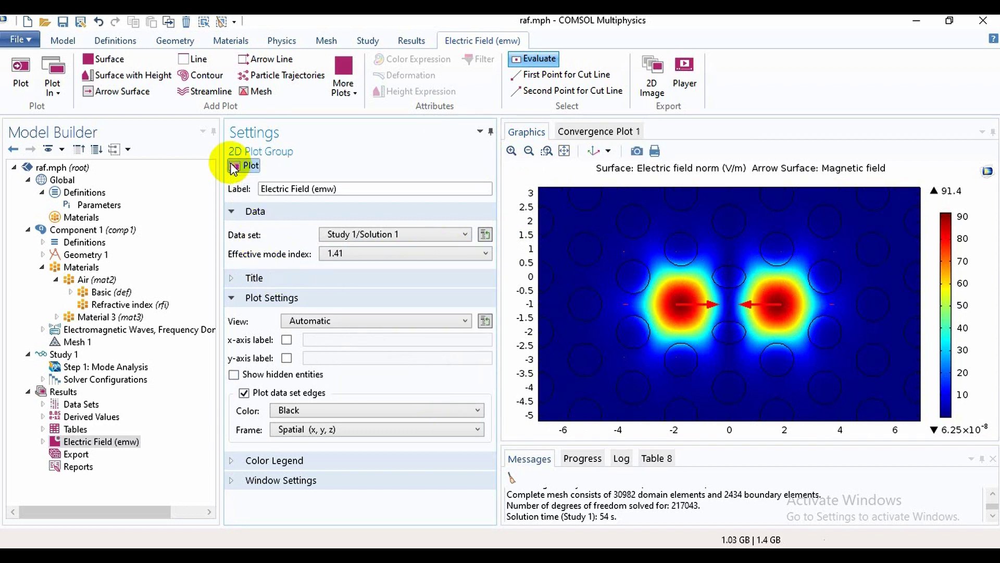
- Switch the electric field plot to effective mode index 1.4088 and replot it
{"action": "left_click", "coordinate": [408, 254]}
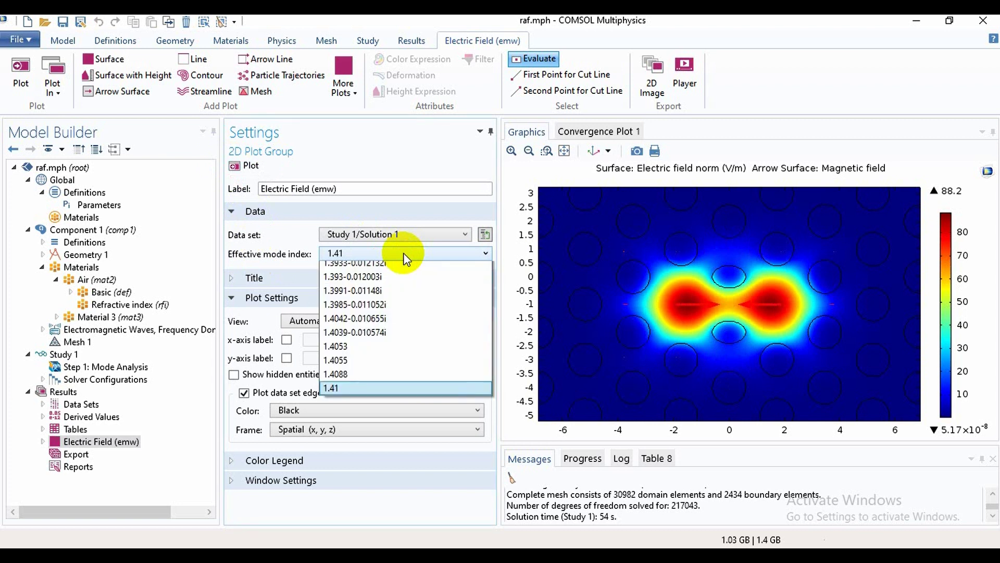
{"action": "left_click", "coordinate": [410, 380]}
{"action": "left_click", "coordinate": [235, 166]}
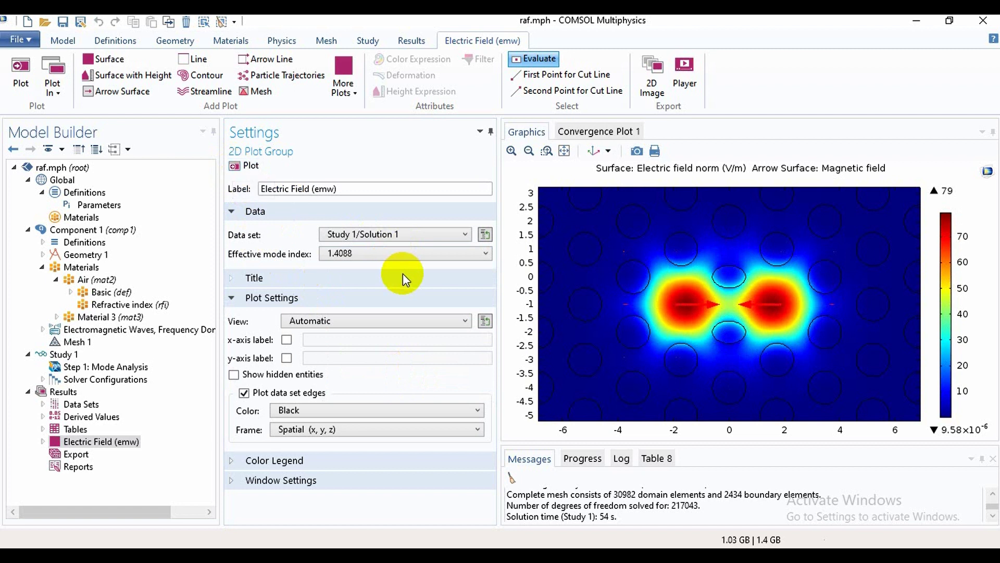
- Plot the electric field for effective mode index 1.4055 and select the magnetic field arrow surface in the plot
{"action": "left_click", "coordinate": [410, 255]}
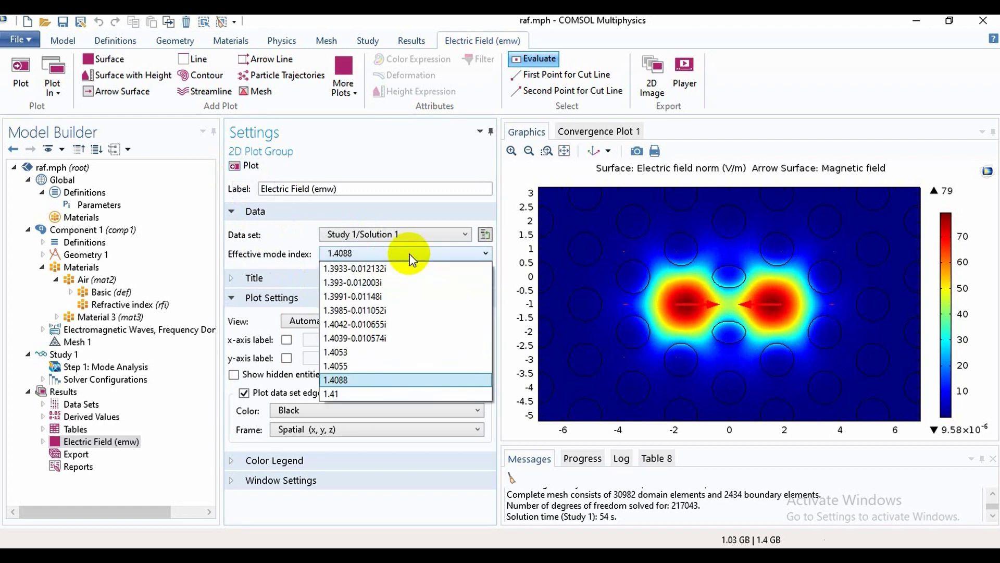
{"action": "left_click", "coordinate": [415, 366]}
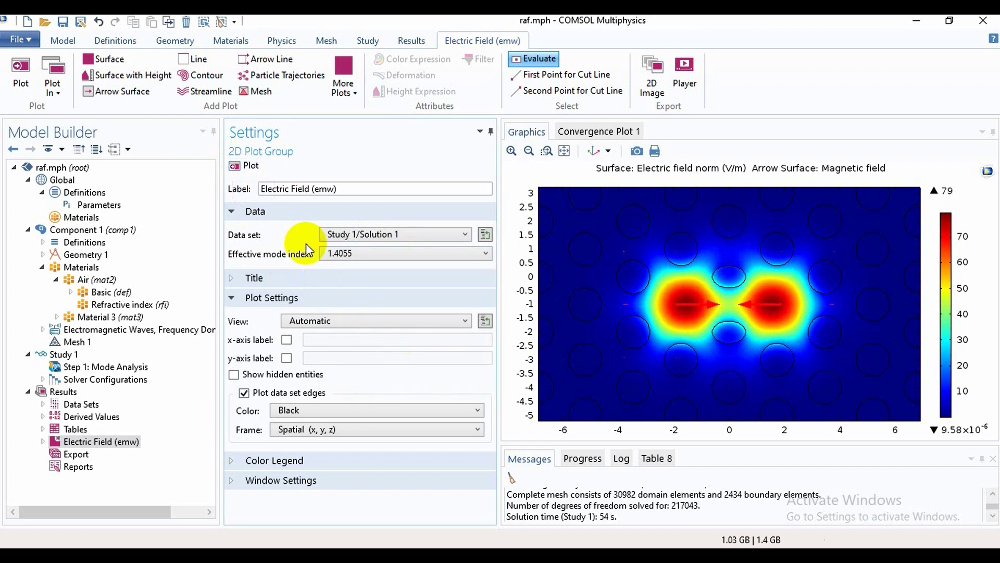
{"action": "left_click", "coordinate": [234, 167]}
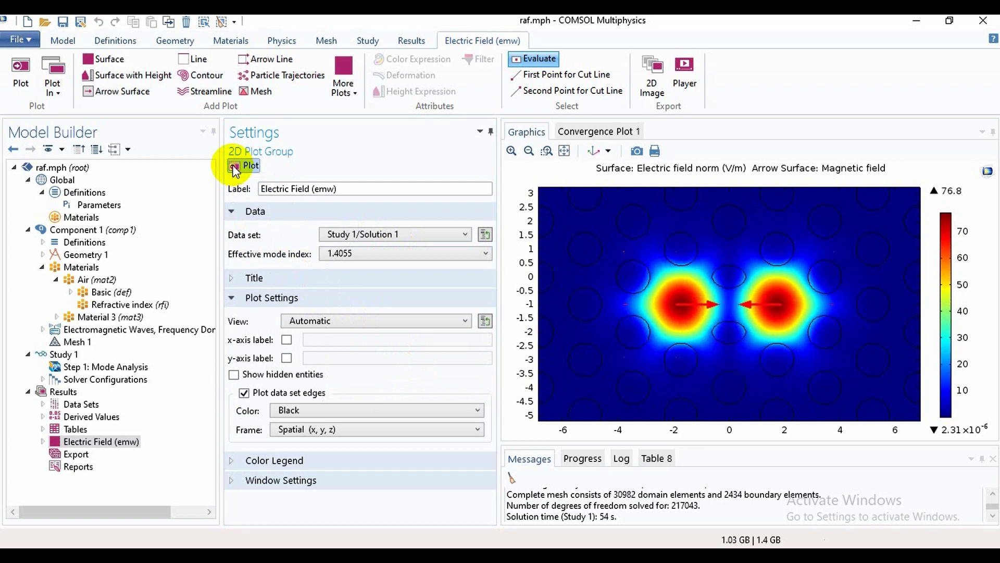
{"action": "left_click", "coordinate": [660, 304]}
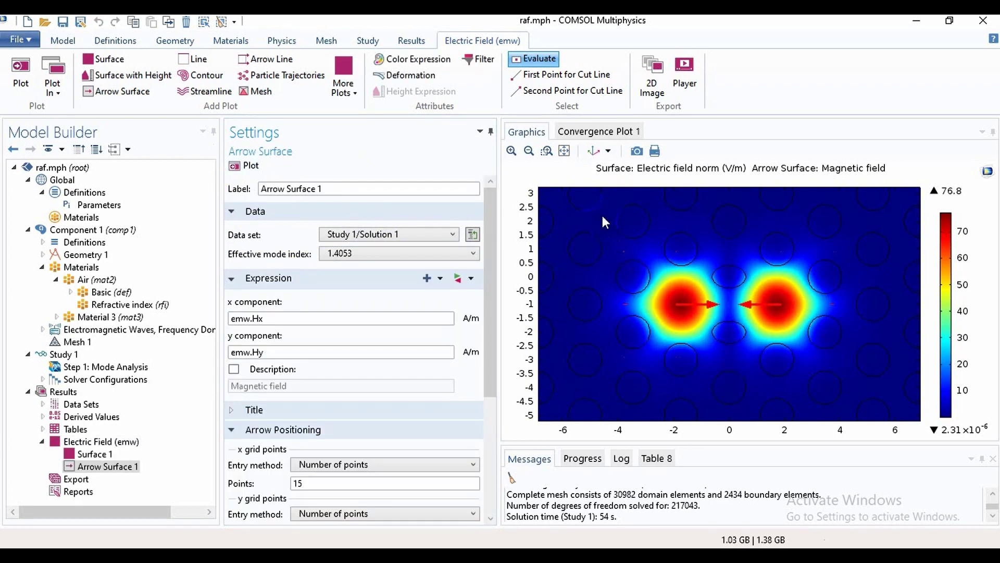